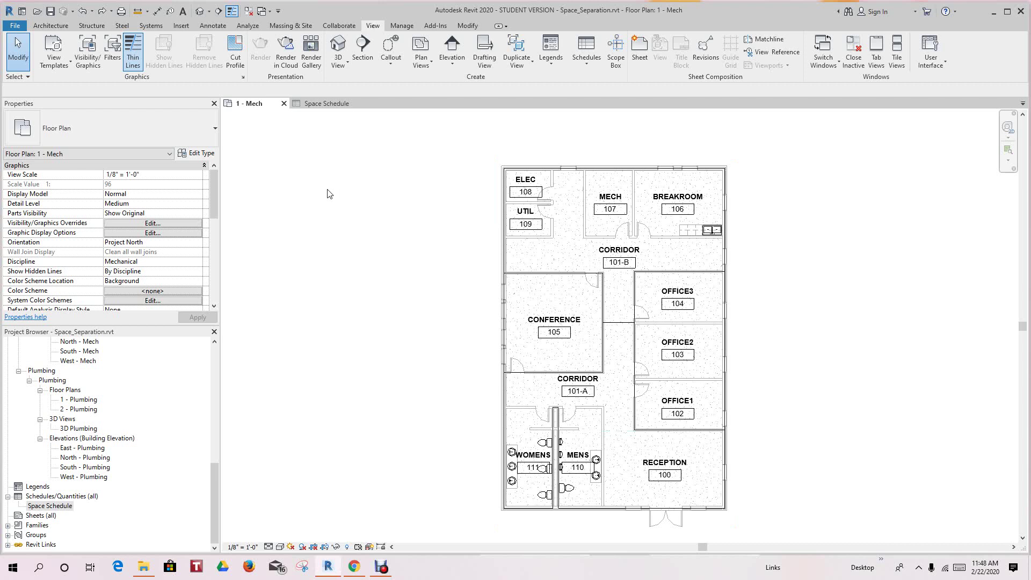
# - Start a new Schedule/Quantities schedule for the HVAC Zones category, named HVAC Zone Schedule
pyautogui.click(588, 63)
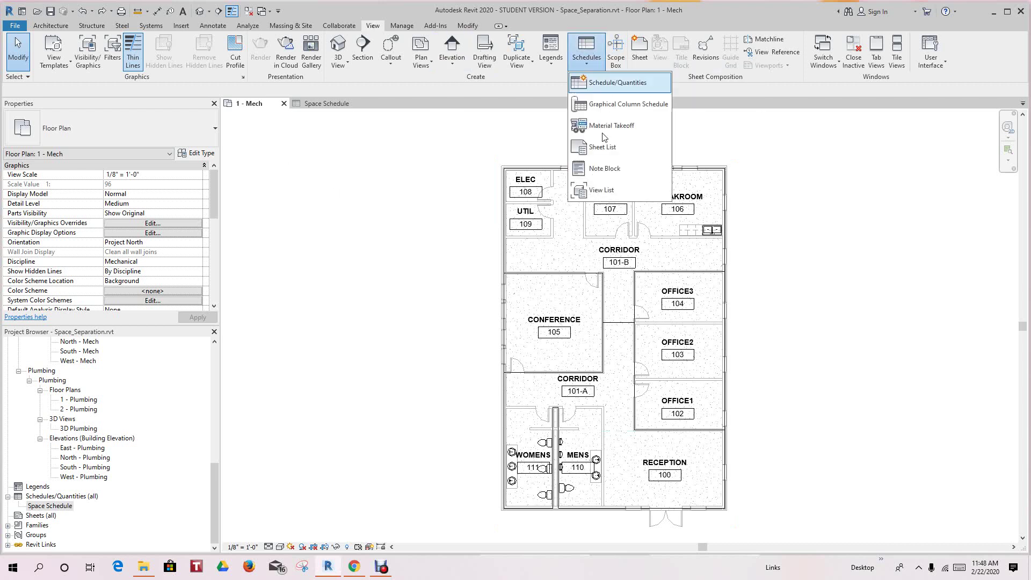
pyautogui.click(605, 83)
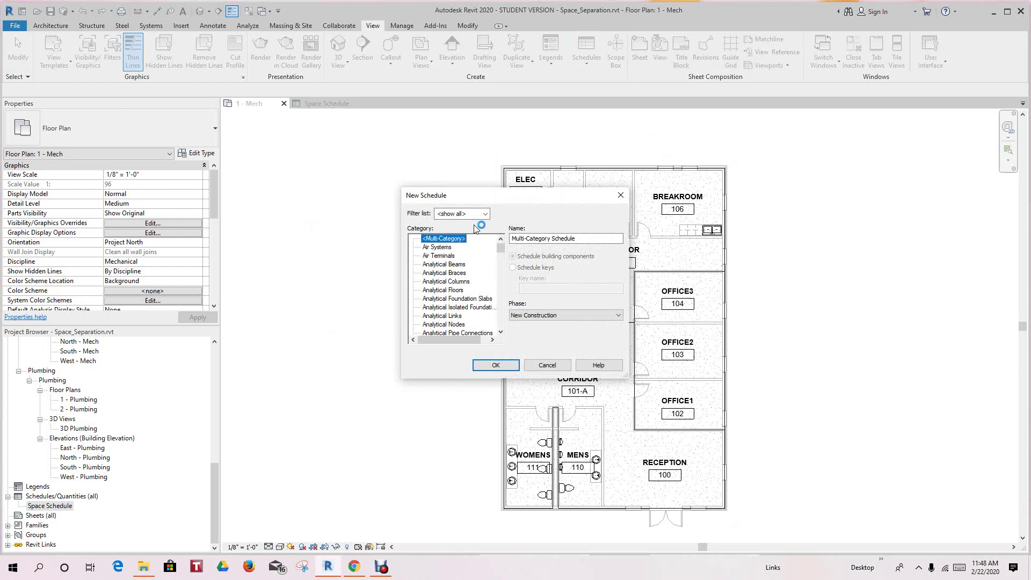
pyautogui.click(484, 215)
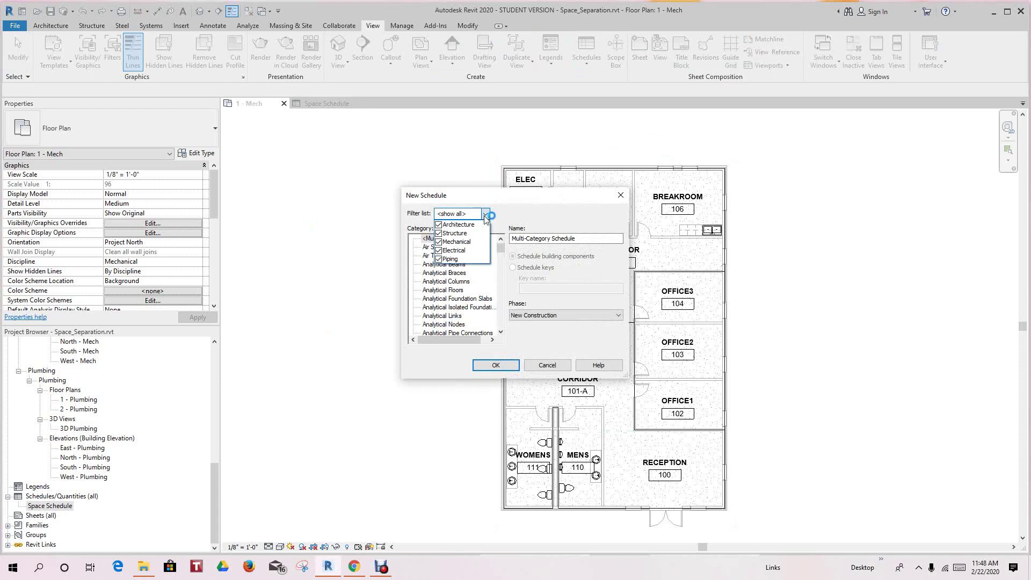
pyautogui.click(485, 215)
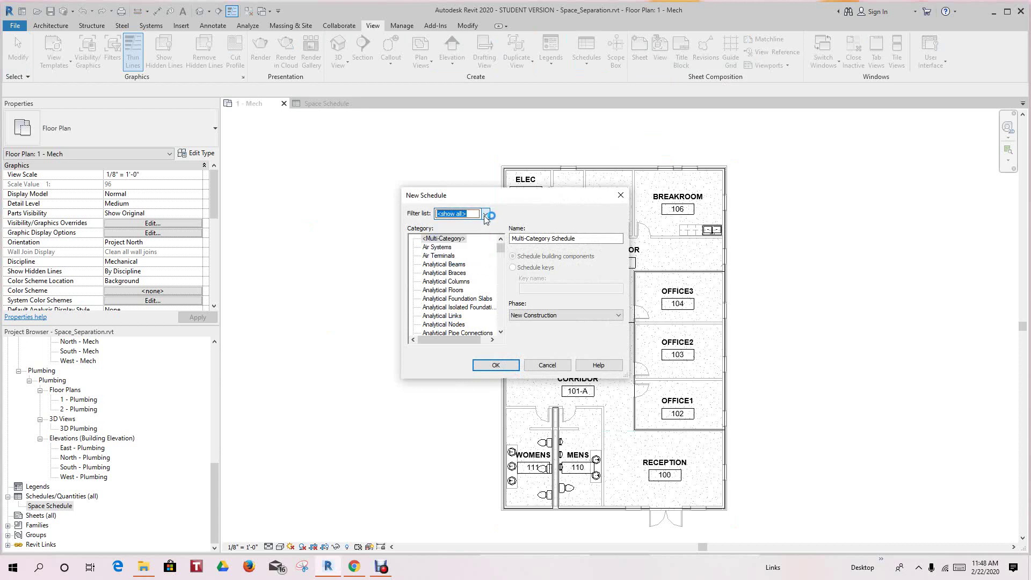
pyautogui.scroll(-3, 499, 271)
pyautogui.scroll(-5, 499, 277)
pyautogui.scroll(-9, 500, 276)
pyautogui.scroll(-1, 499, 277)
pyautogui.click(446, 256)
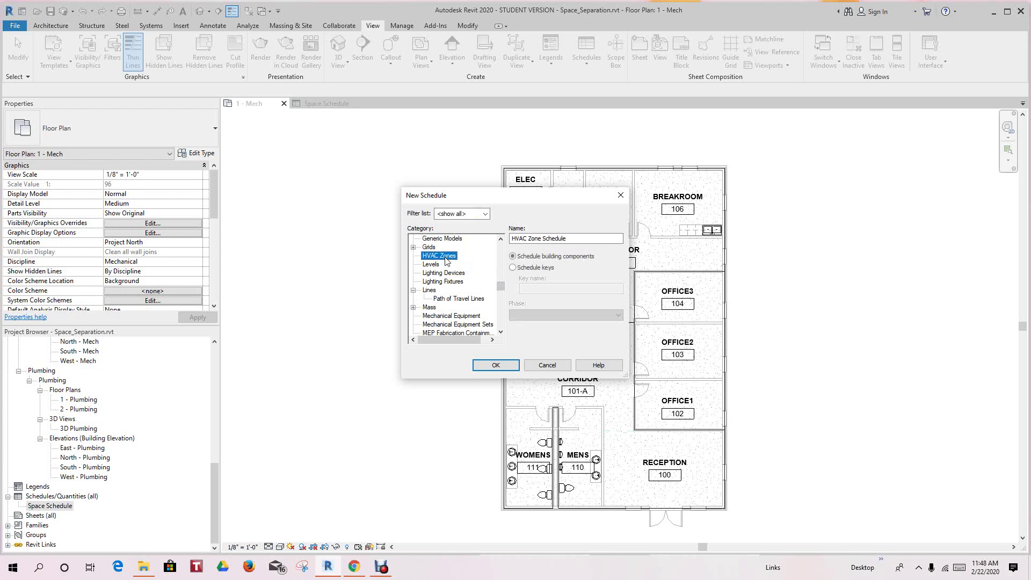
pyautogui.click(494, 366)
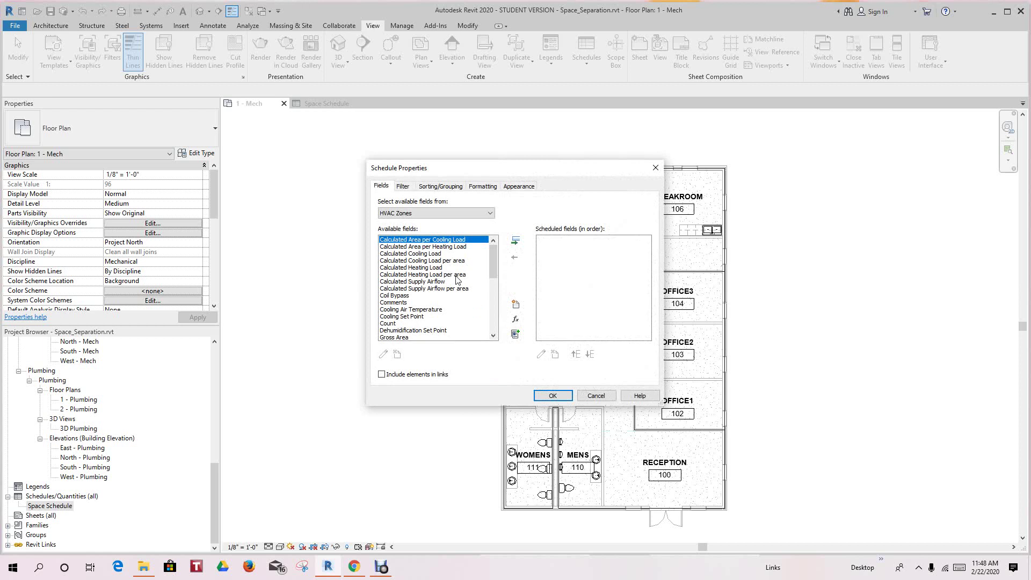
# - Add the Name field to the schedule's scheduled fields
pyautogui.scroll(-3, 445, 311)
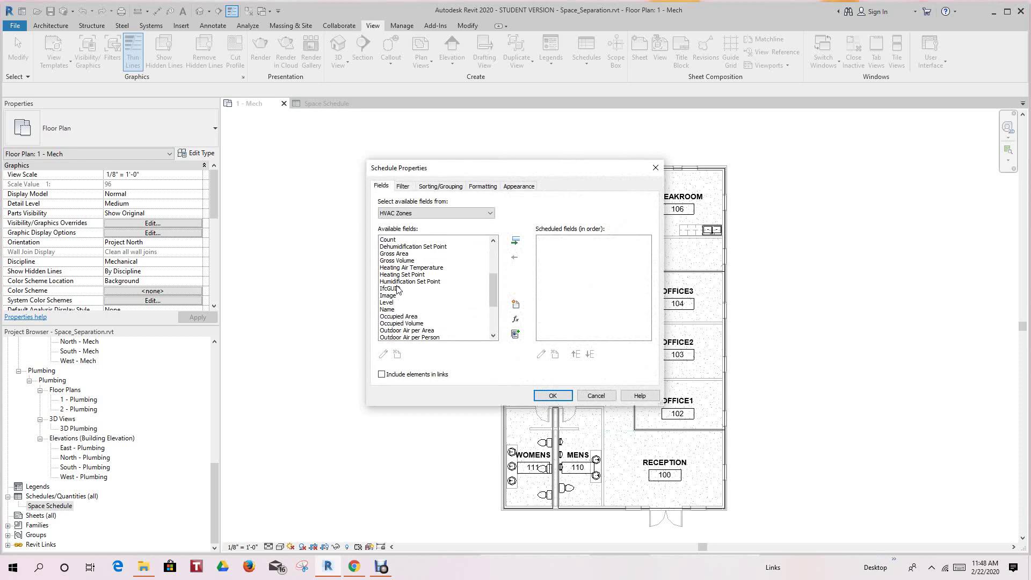
pyautogui.scroll(-3, 400, 282)
pyautogui.scroll(1, 399, 282)
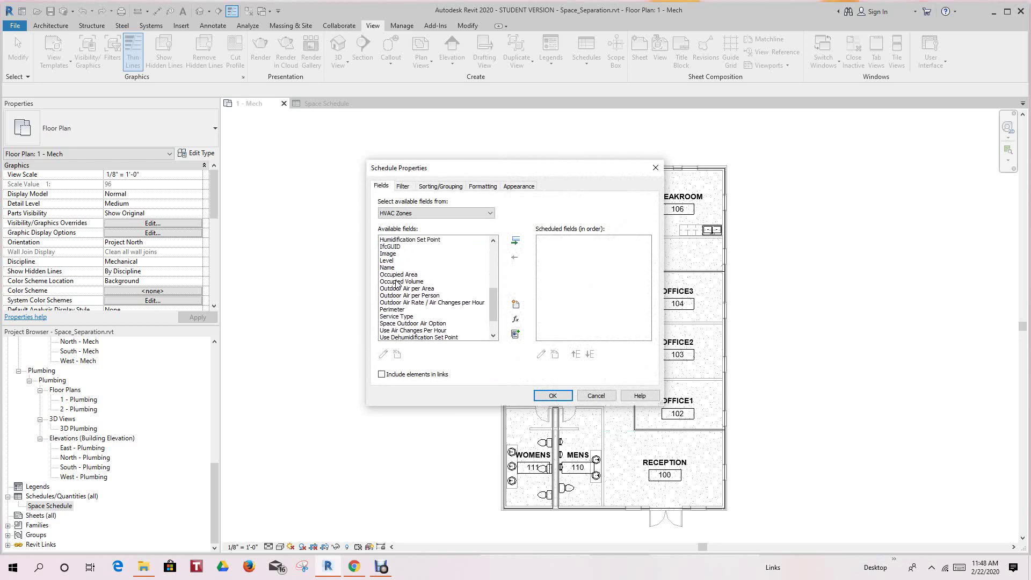
pyautogui.click(396, 267)
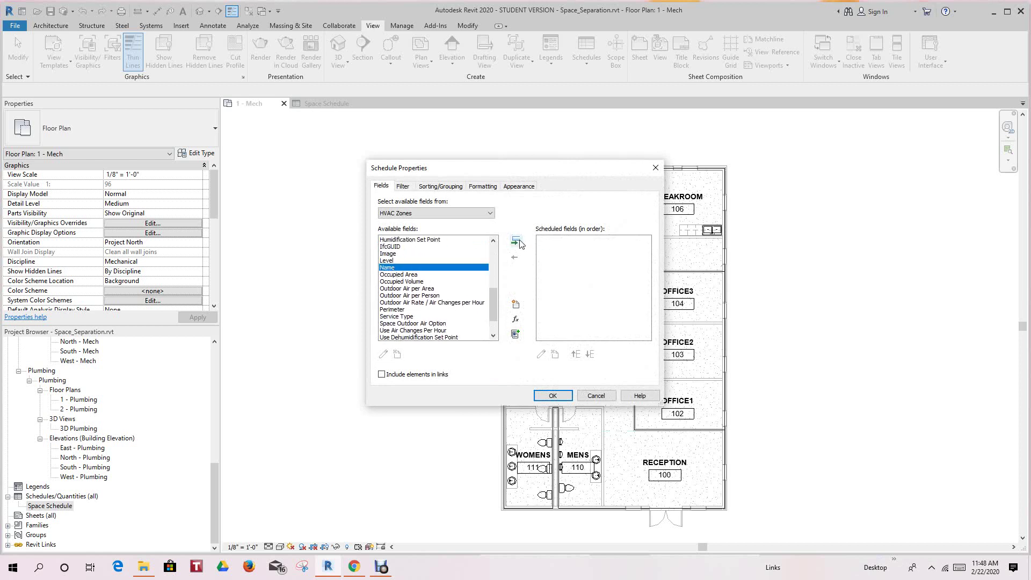
pyautogui.click(516, 242)
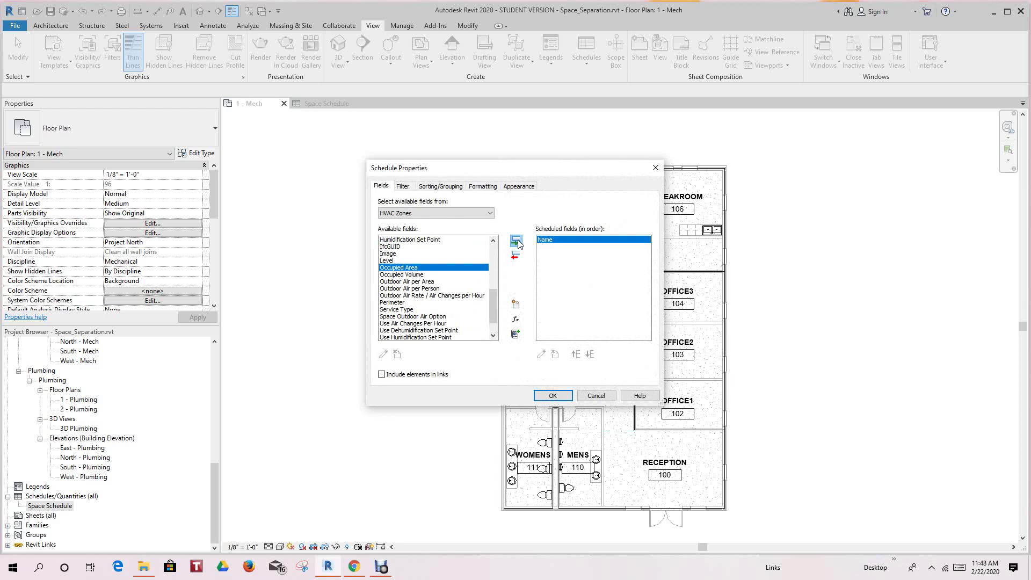
# - Add the Perimeter field to the scheduled fields
pyautogui.scroll(1, 429, 307)
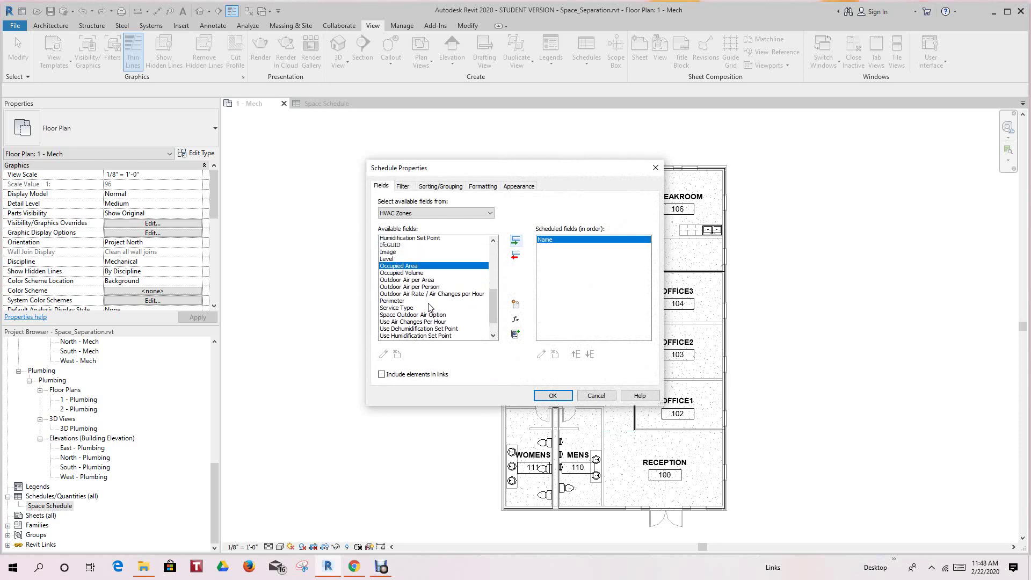
pyautogui.scroll(5, 430, 307)
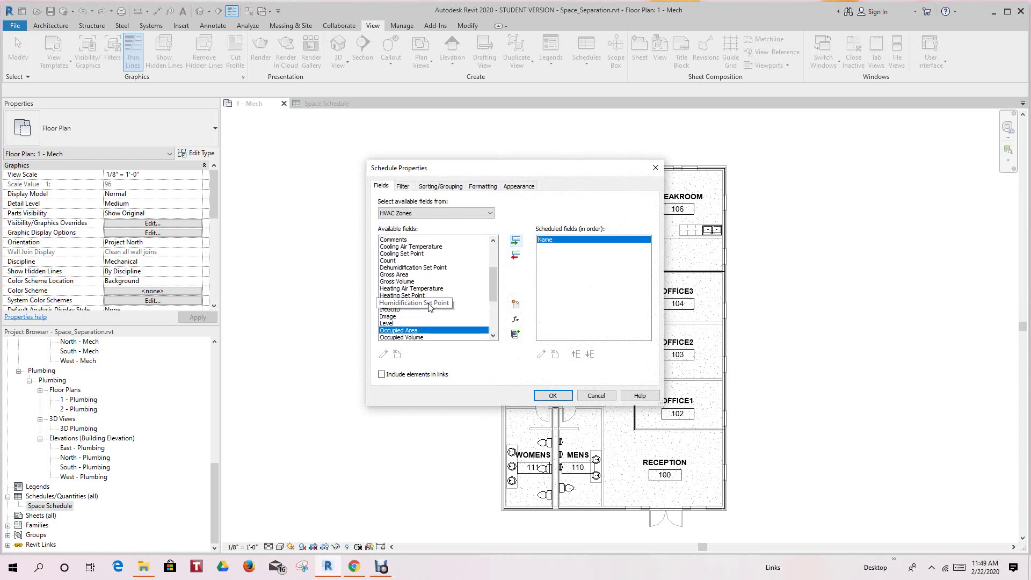
pyautogui.scroll(3, 429, 307)
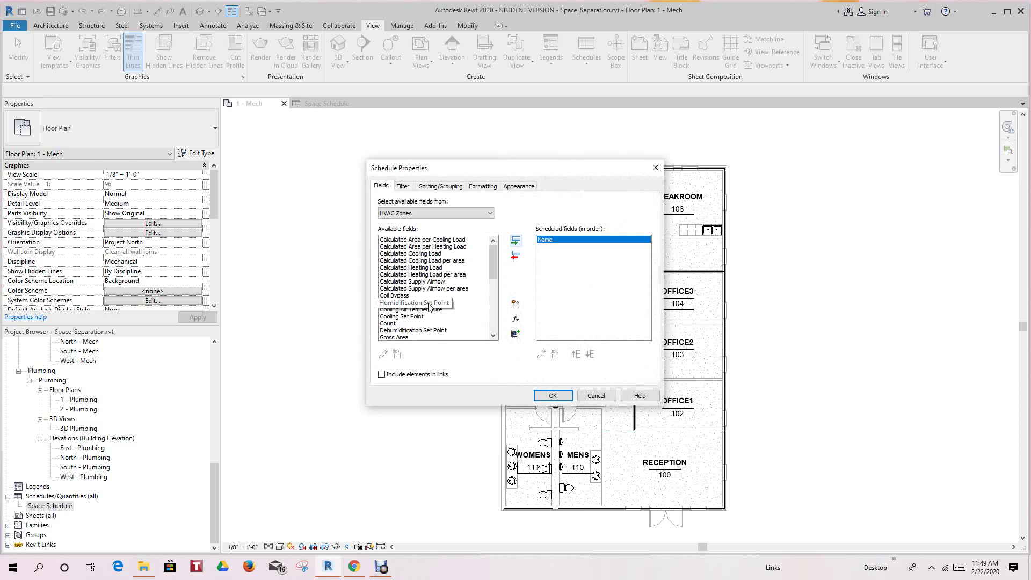
pyautogui.scroll(-3, 430, 307)
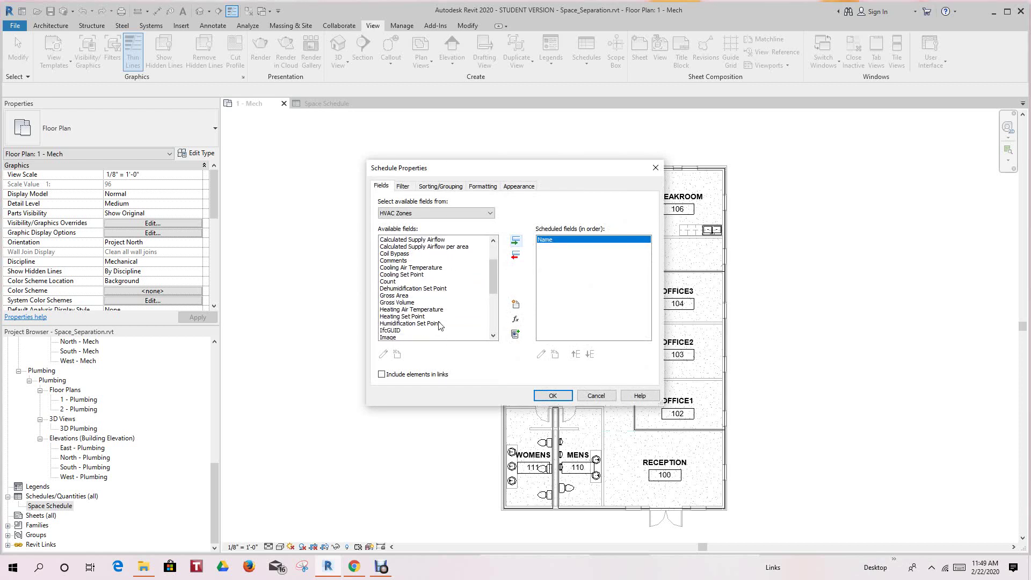
pyautogui.scroll(-1, 439, 322)
pyautogui.scroll(1, 438, 322)
pyautogui.scroll(-2, 438, 322)
pyautogui.click(438, 322)
pyautogui.scroll(-3, 438, 323)
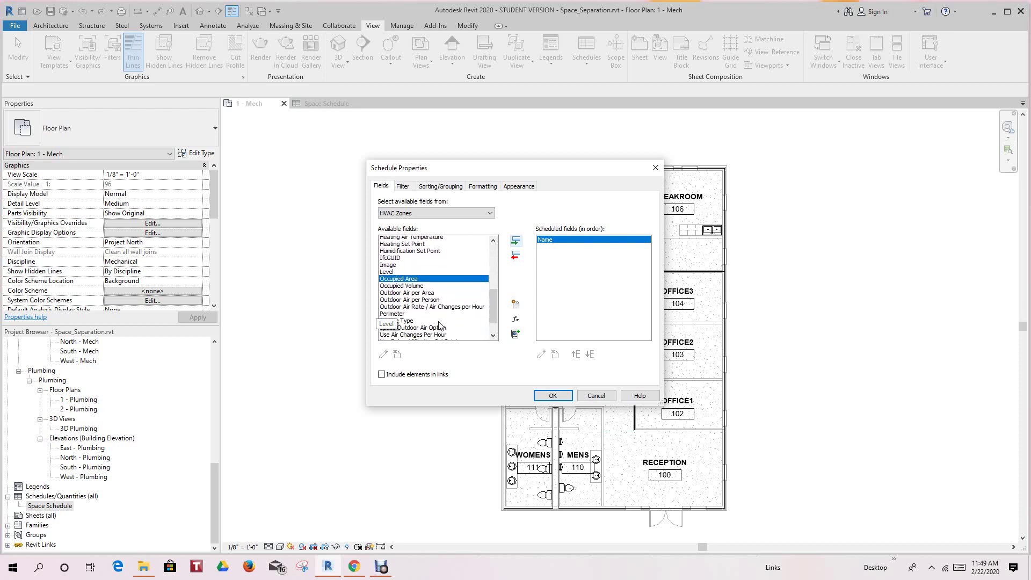
pyautogui.scroll(-2, 438, 322)
pyautogui.click(389, 283)
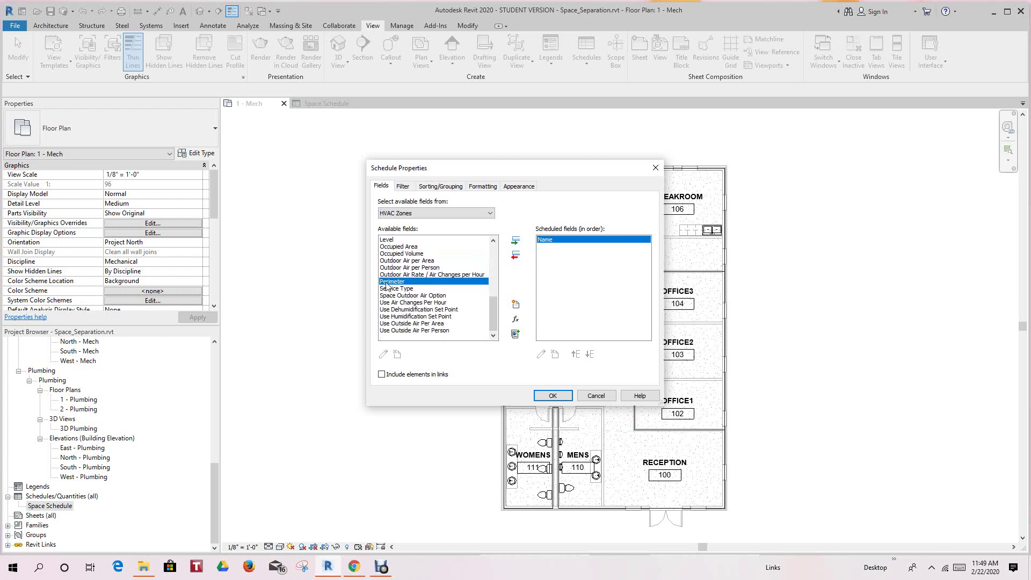
pyautogui.click(519, 243)
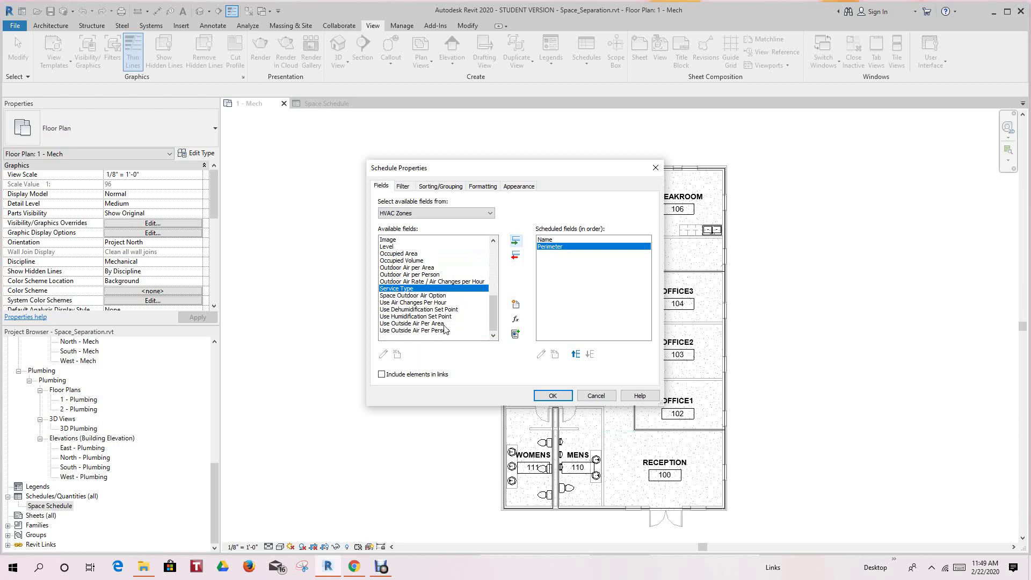
# - Add the Gross Area field and confirm the field setup
pyautogui.scroll(3, 435, 307)
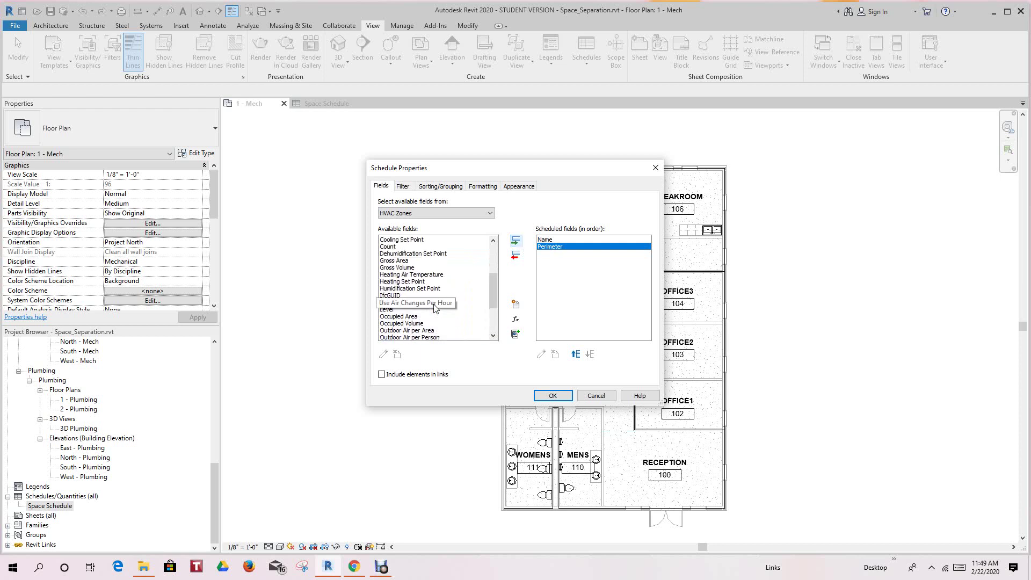
pyautogui.scroll(1, 435, 307)
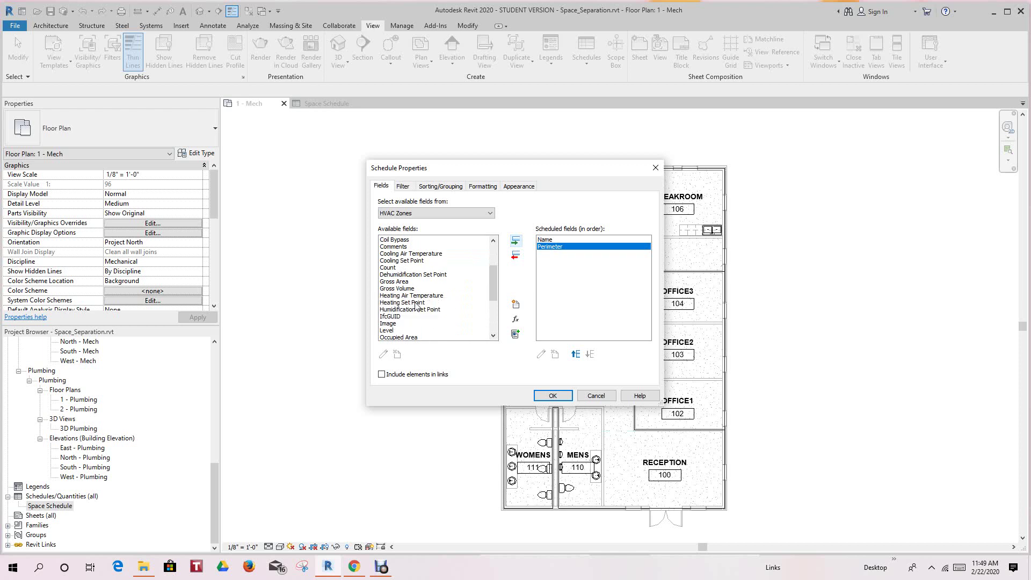
pyautogui.click(400, 282)
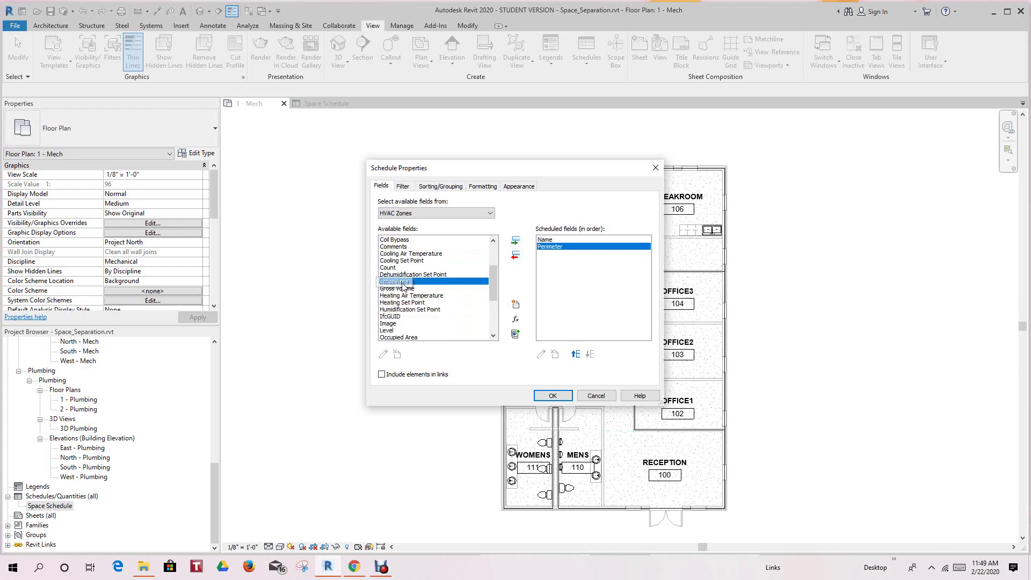
pyautogui.click(515, 243)
pyautogui.click(559, 396)
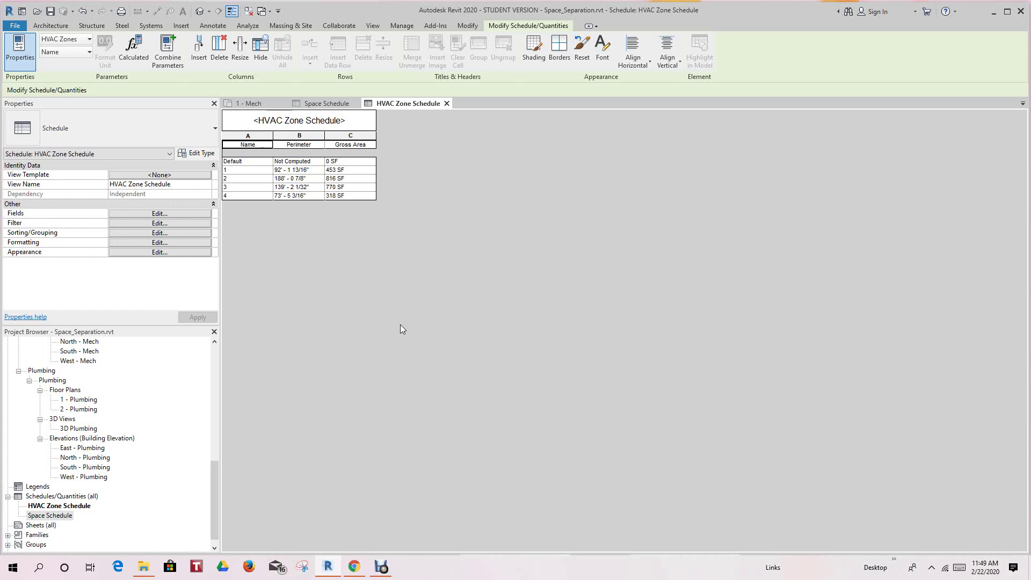
# - Switch to the 1 - Mech floor plan, then return to the HVAC Zone Schedule
pyautogui.click(249, 104)
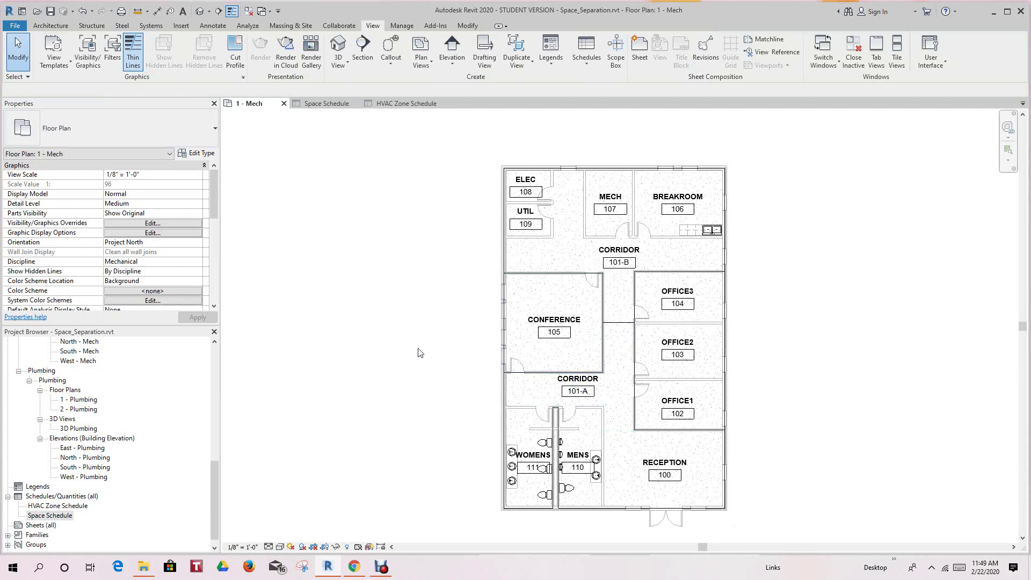
pyautogui.click(388, 106)
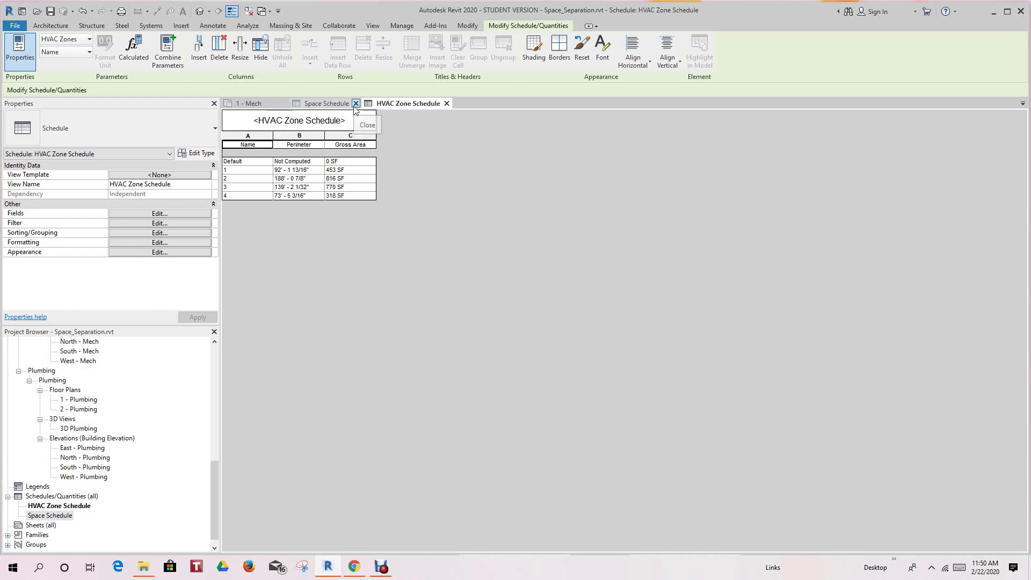
# - Close the Space Schedule and floor plan tabs, then reopen 1 - Mech from the Project Browser
pyautogui.click(354, 105)
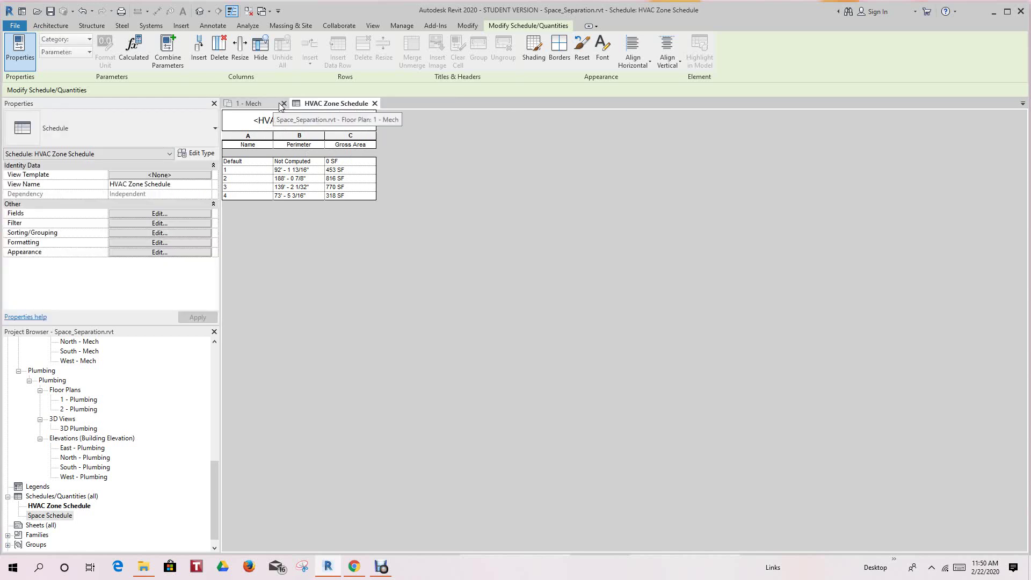
pyautogui.click(283, 103)
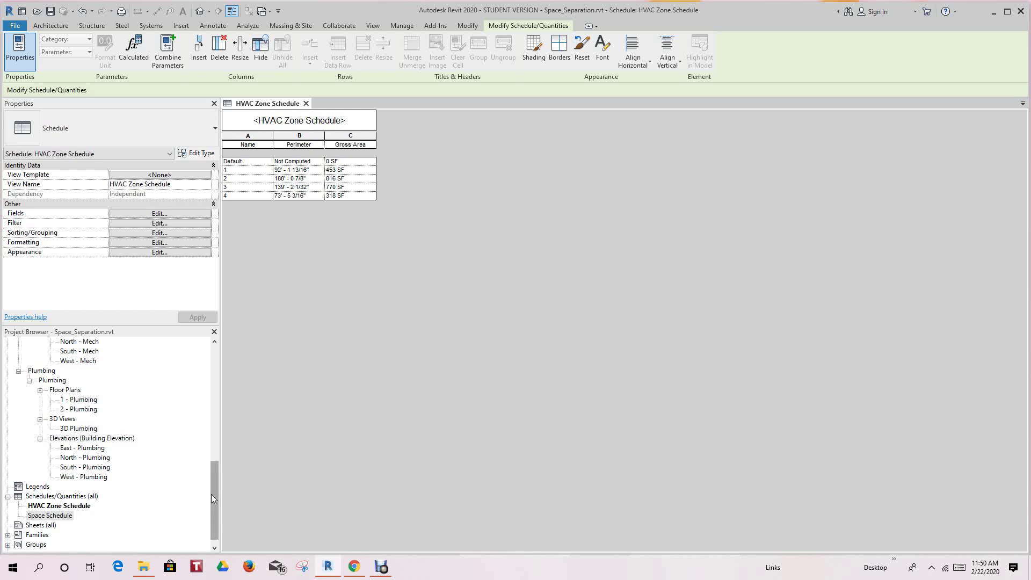
pyautogui.scroll(5, 211, 494)
pyautogui.scroll(1, 211, 499)
pyautogui.doubleClick(75, 449)
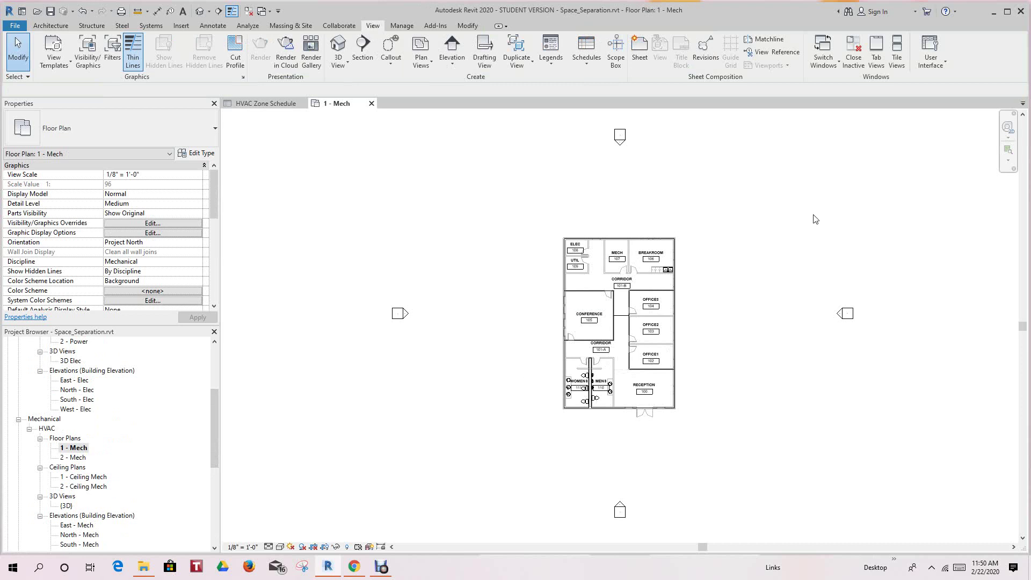
pyautogui.scroll(1, 815, 218)
pyautogui.scroll(-1, 815, 219)
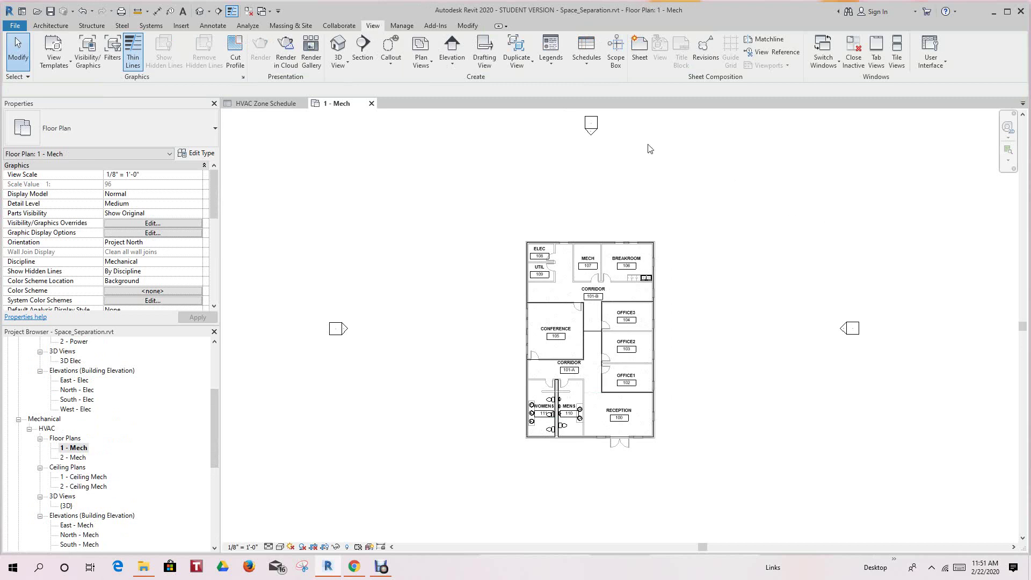
# - Show the System Browser panel from User Interface and open its Systems/Zones dropdown
pyautogui.click(945, 63)
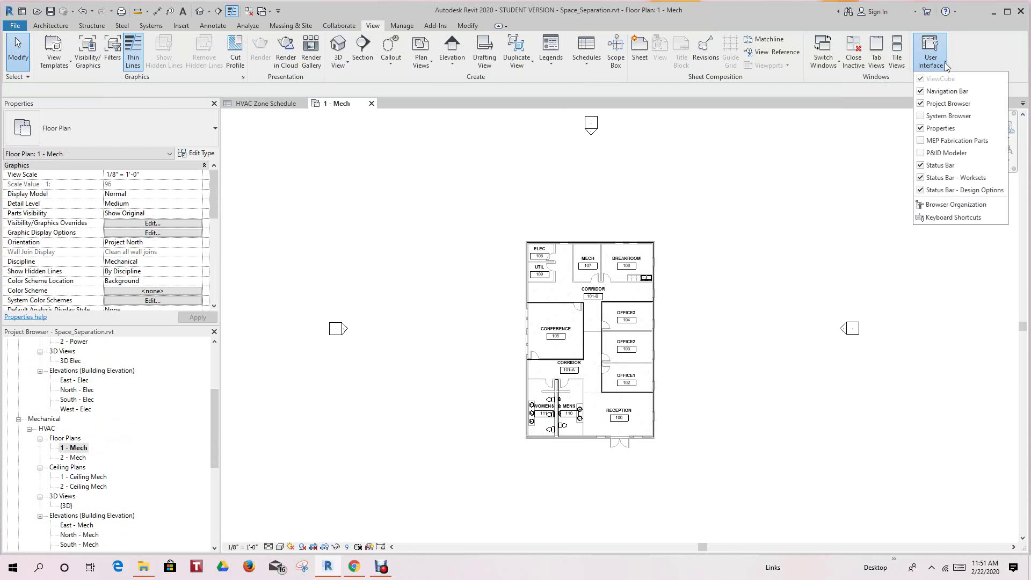
pyautogui.click(922, 117)
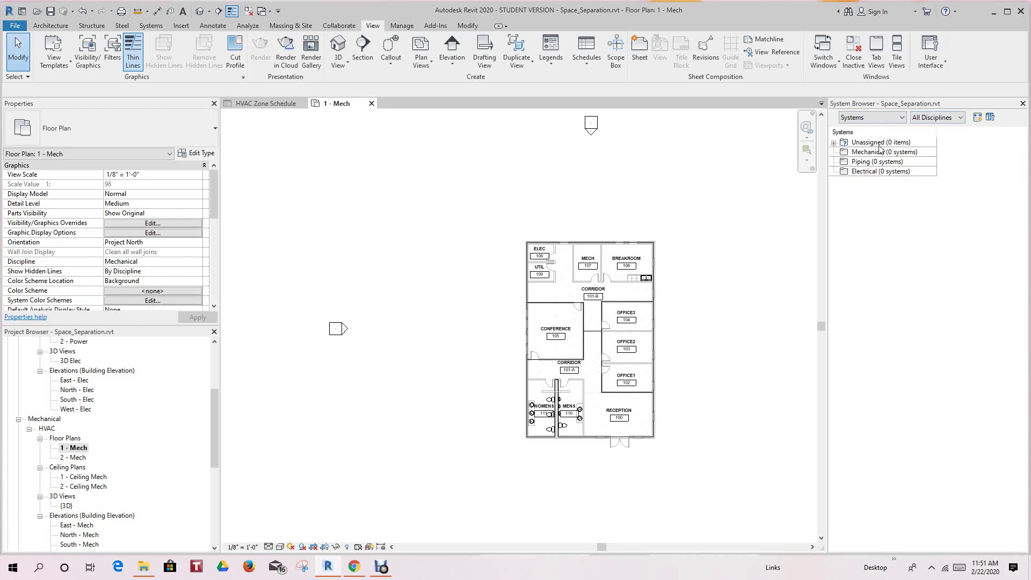
pyautogui.click(903, 118)
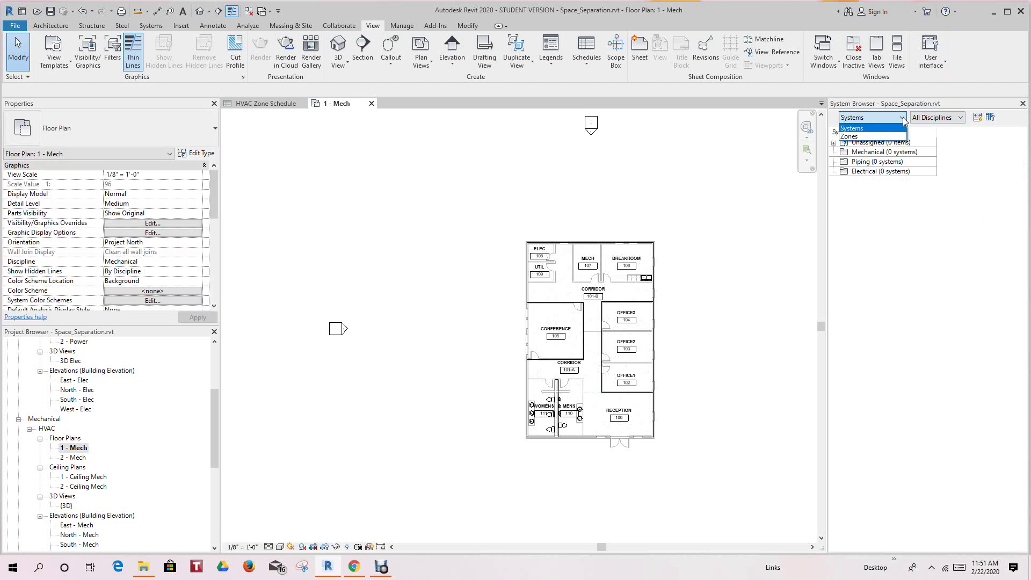
# - Switch the System Browser to list zones, then select and clear the Default zone
pyautogui.click(861, 137)
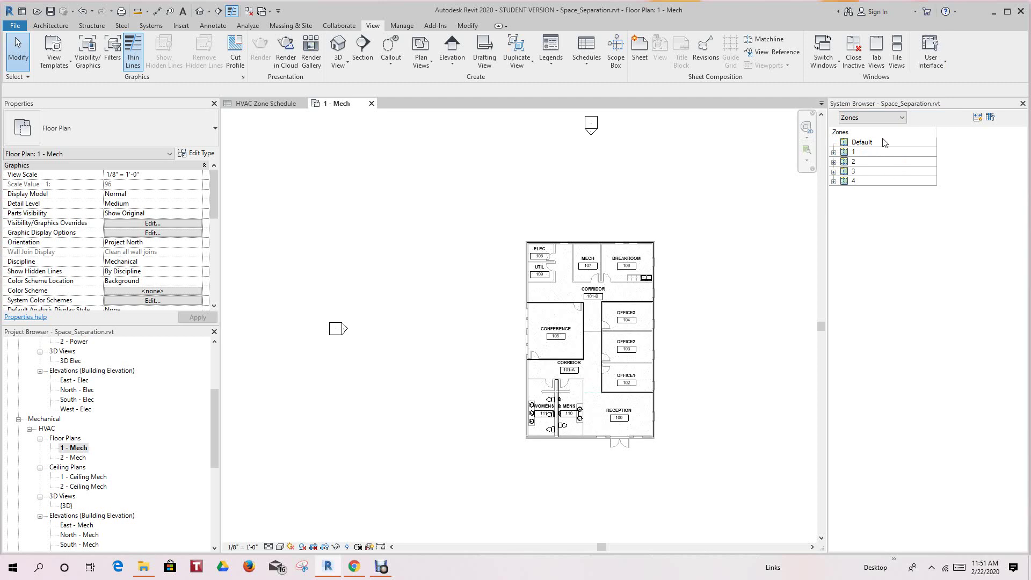
pyautogui.click(895, 145)
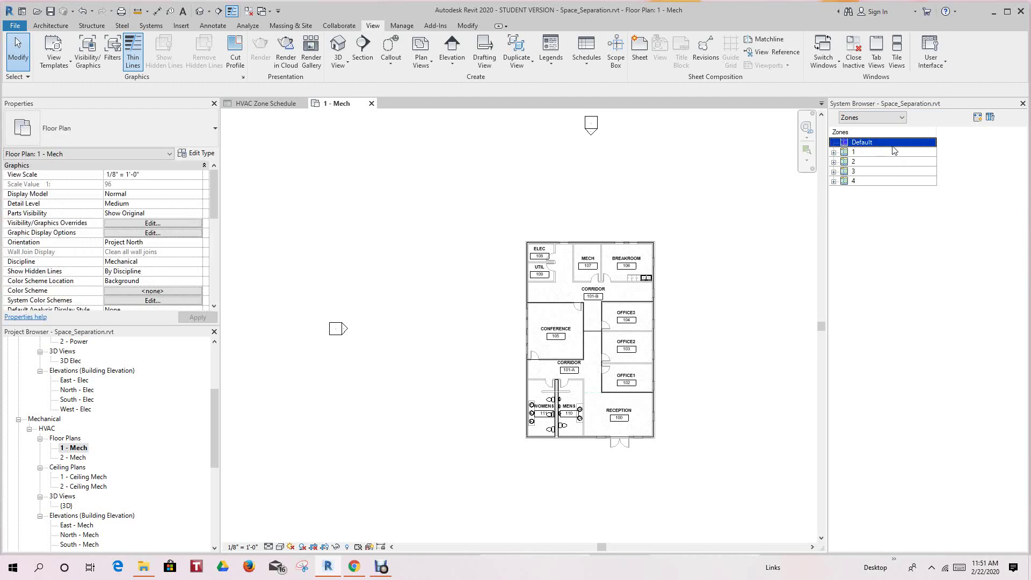
pyautogui.click(914, 210)
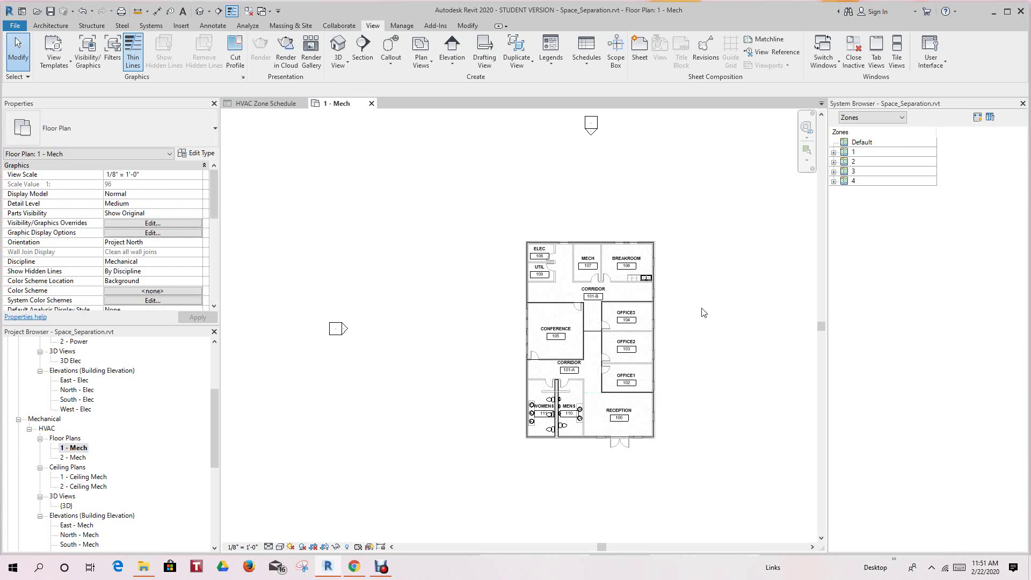
pyautogui.scroll(3, 704, 313)
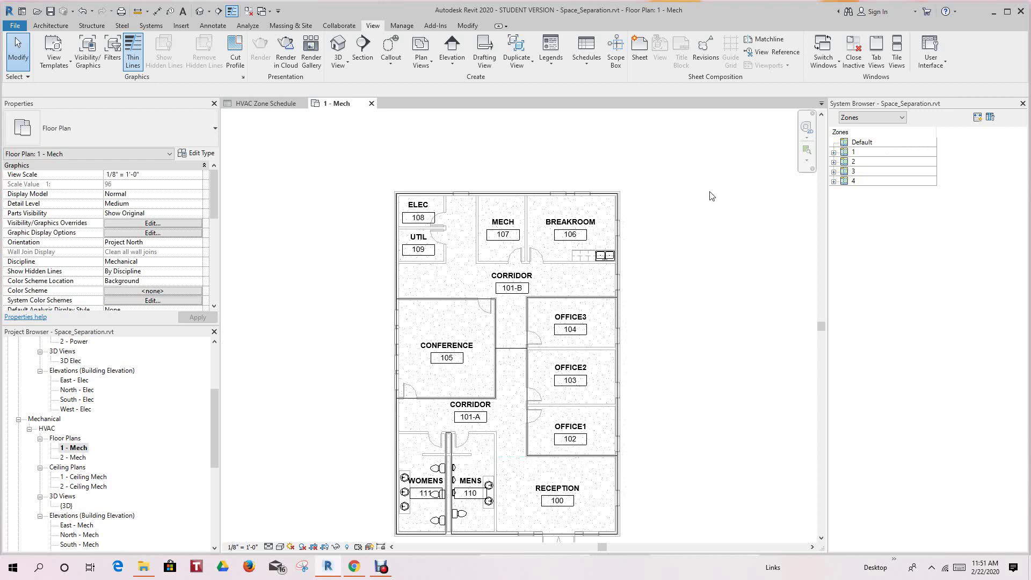
# - Expand zone 1, highlight offices 102, 103 and 104 on the plan, then collapse it
pyautogui.click(834, 153)
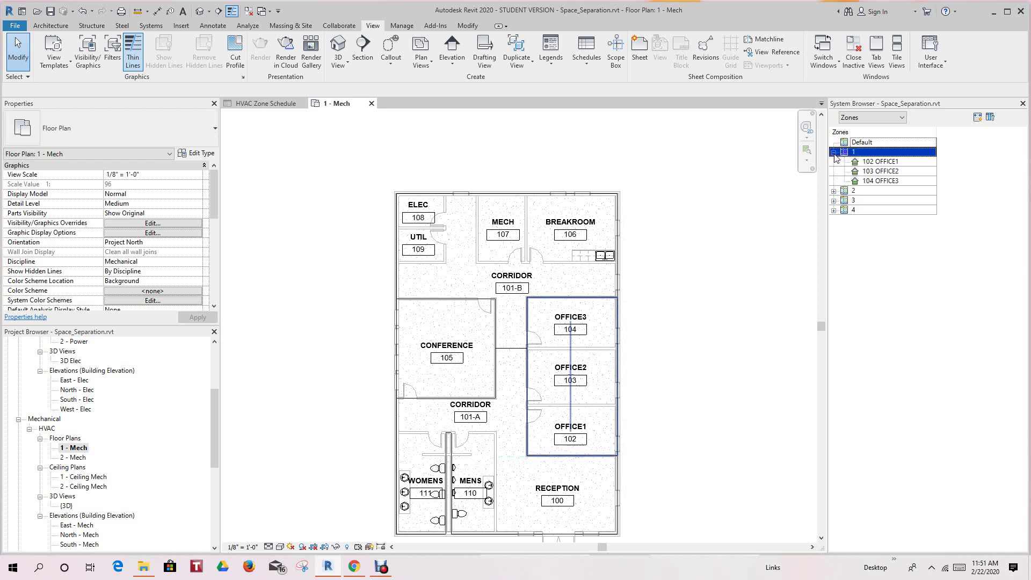
pyautogui.click(887, 211)
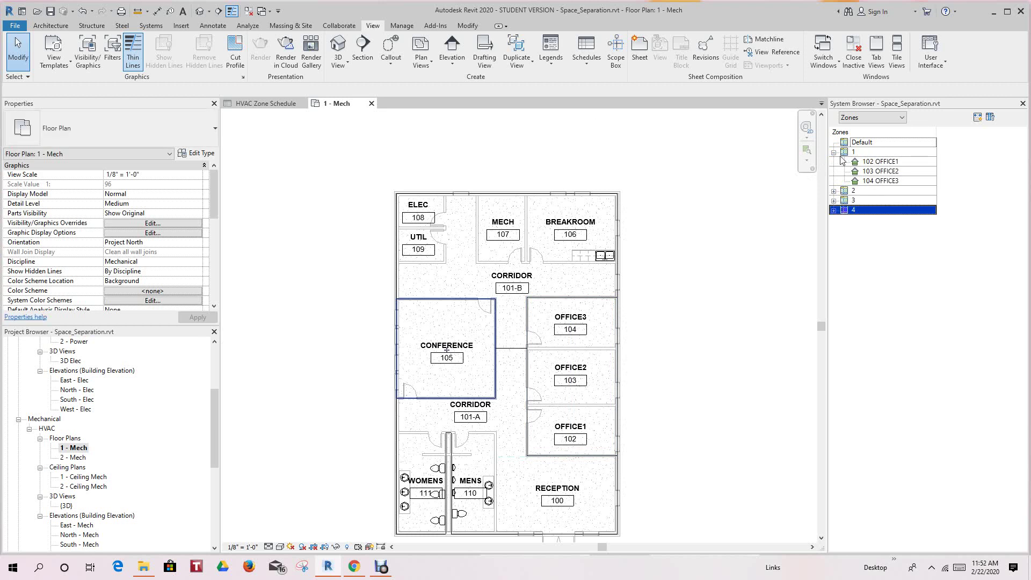
pyautogui.click(881, 164)
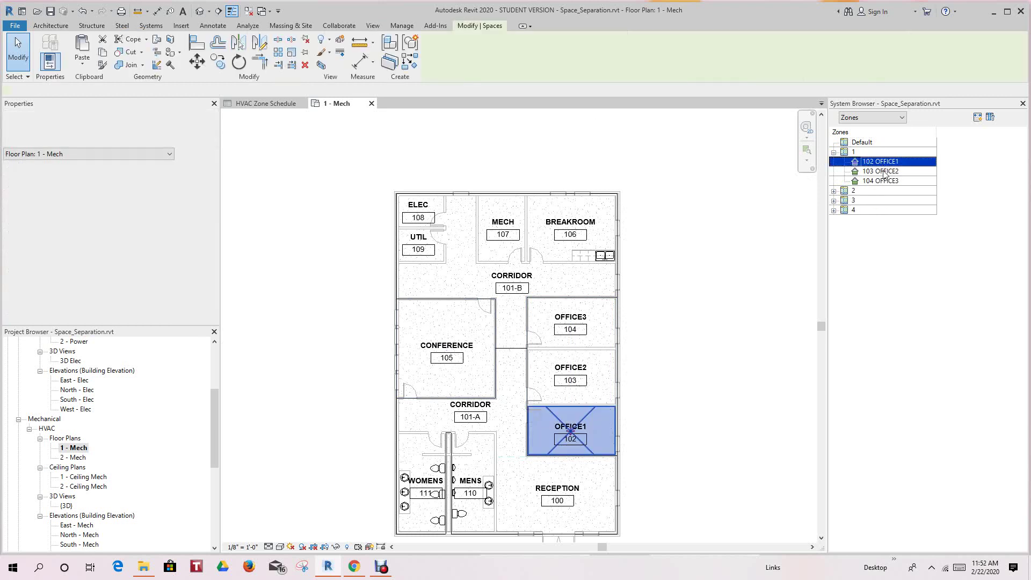
pyautogui.keyDown('ctrl'); pyautogui.click(883, 172); pyautogui.keyUp('ctrl')
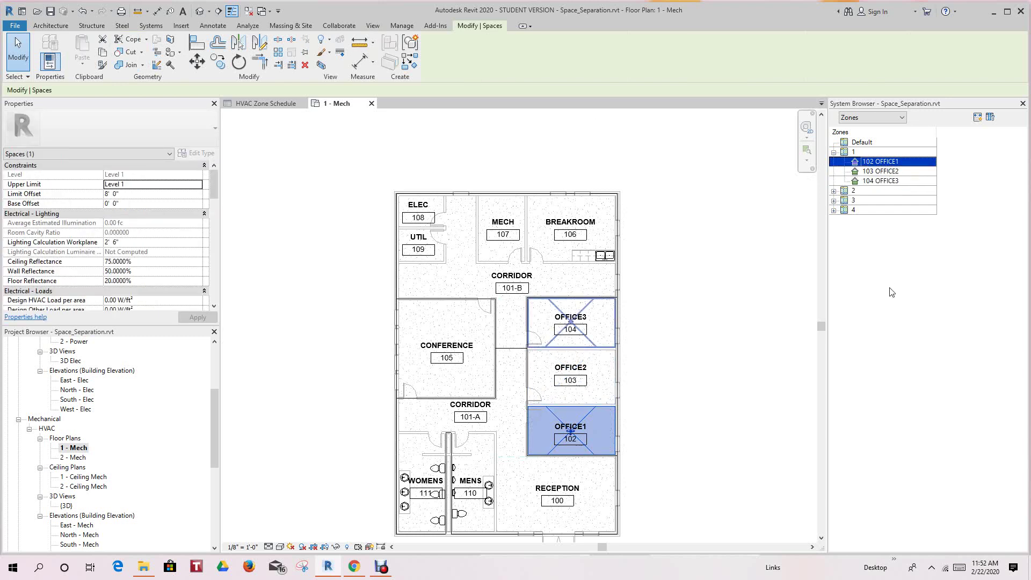
pyautogui.press('Escape')
pyautogui.click(873, 182)
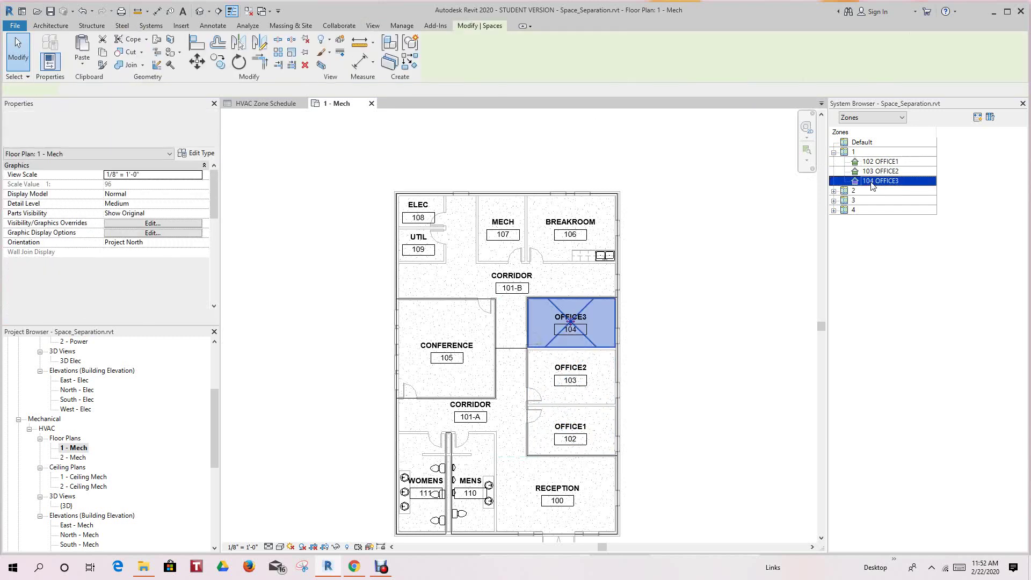
pyautogui.press('Escape')
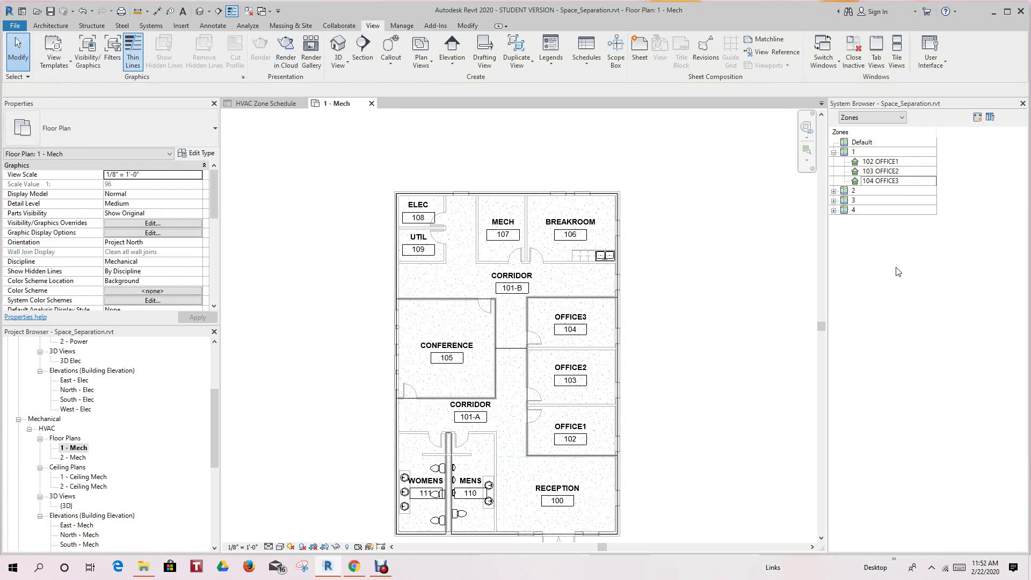
pyautogui.click(834, 154)
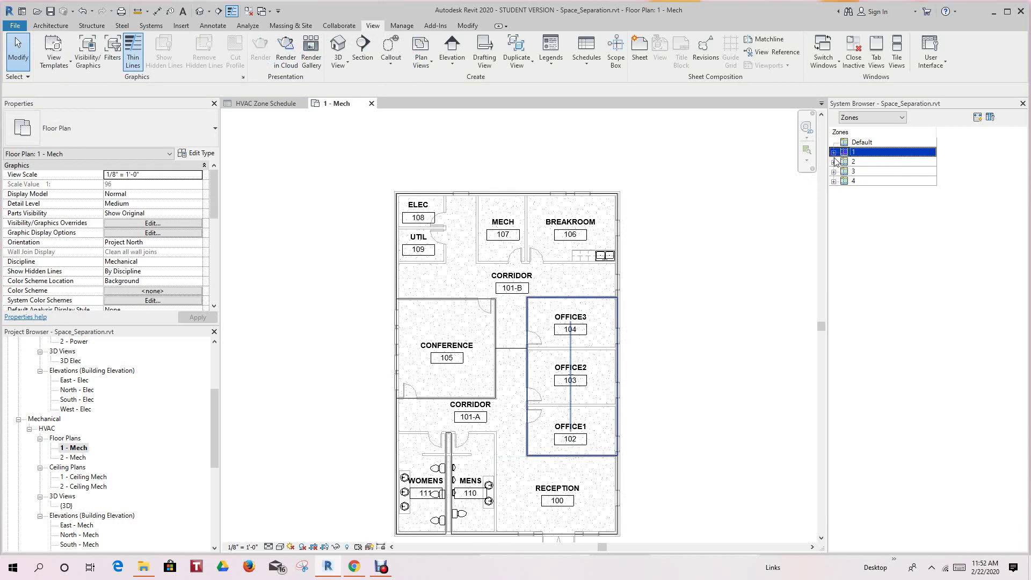
# - Expand zone 2, highlight 100 RECEPTION, 101-A CORRIDOR and 110 MENS, then collapse it
pyautogui.click(835, 162)
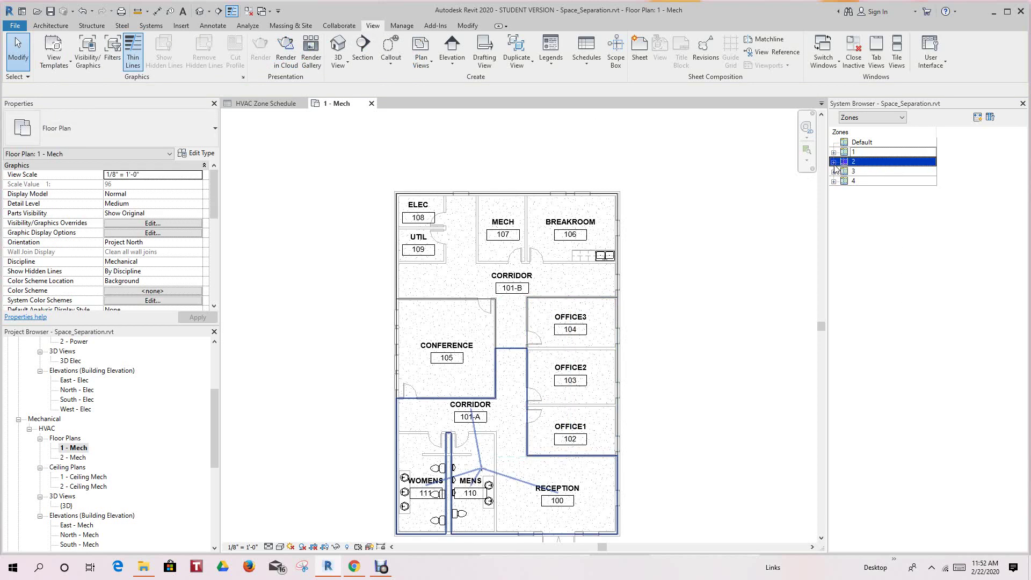
pyautogui.click(834, 163)
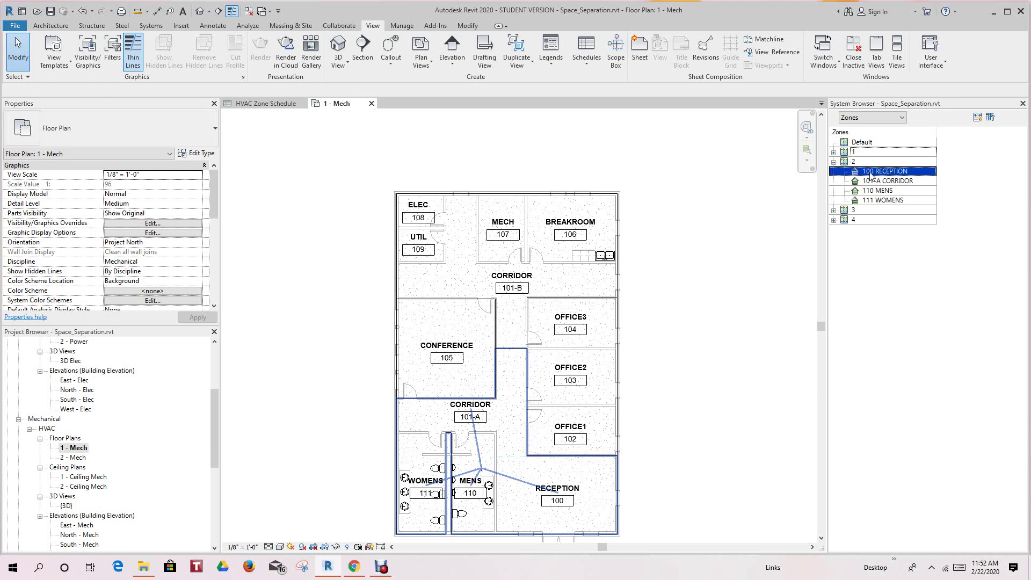
pyautogui.click(869, 172)
pyautogui.click(872, 181)
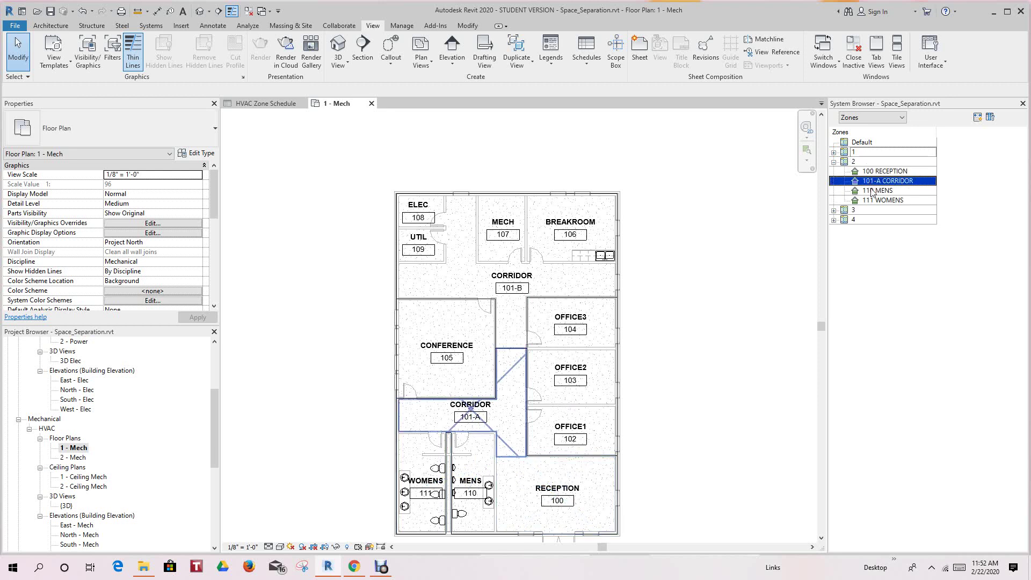
pyautogui.click(873, 191)
pyautogui.click(834, 162)
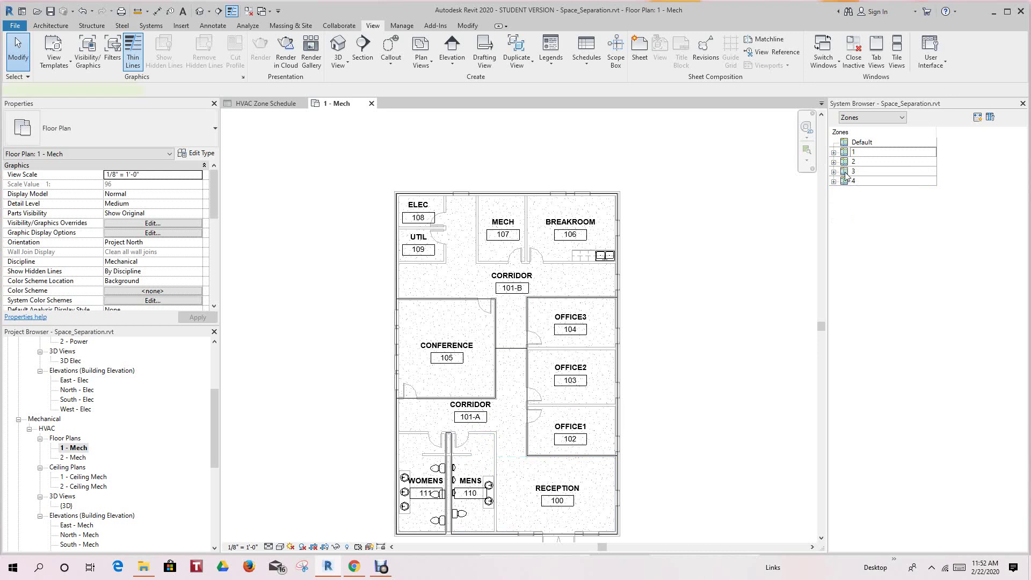
# - Select zone 3, then expand and collapse its list of spaces
pyautogui.click(845, 171)
pyautogui.click(834, 172)
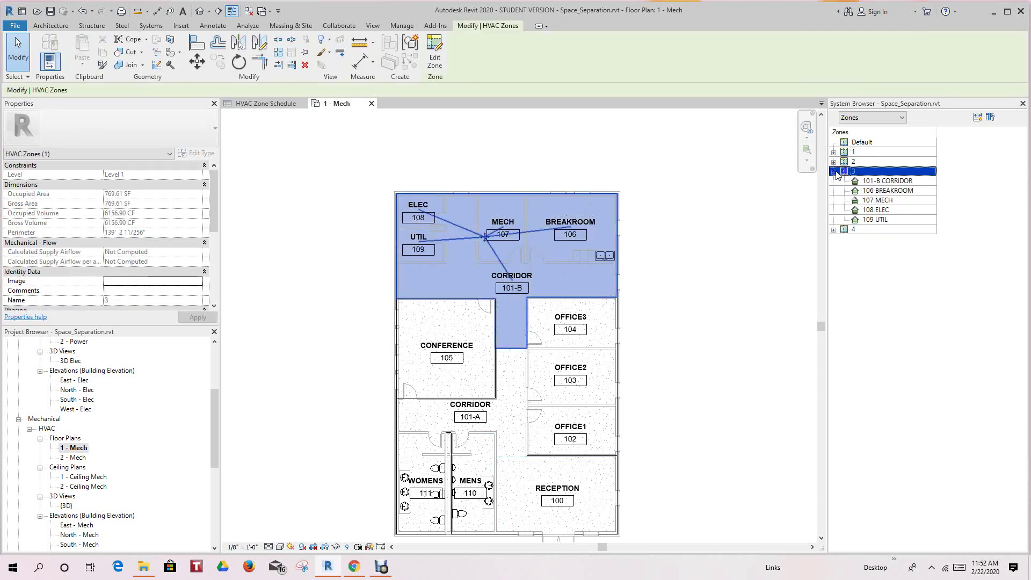
pyautogui.click(834, 172)
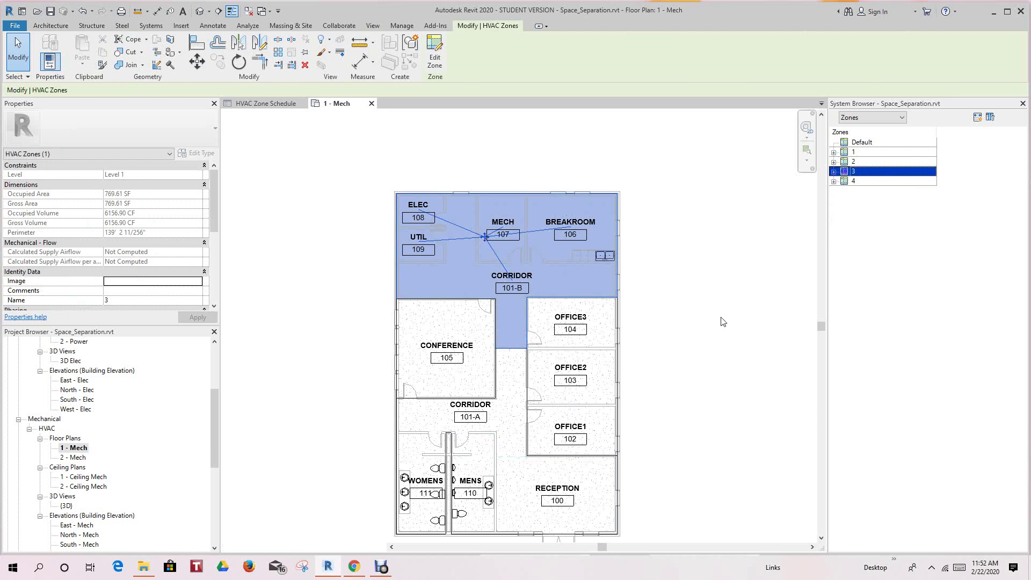
pyautogui.click(706, 342)
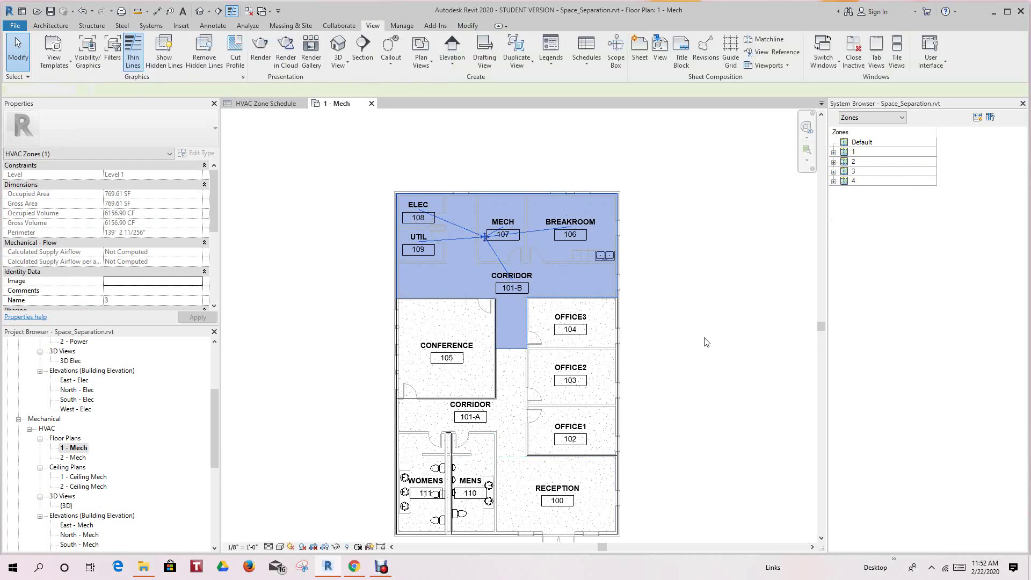
# - Pick the OFFICE1 space on the plan to check its zone, then select and clear zone 2
pyautogui.click(578, 424)
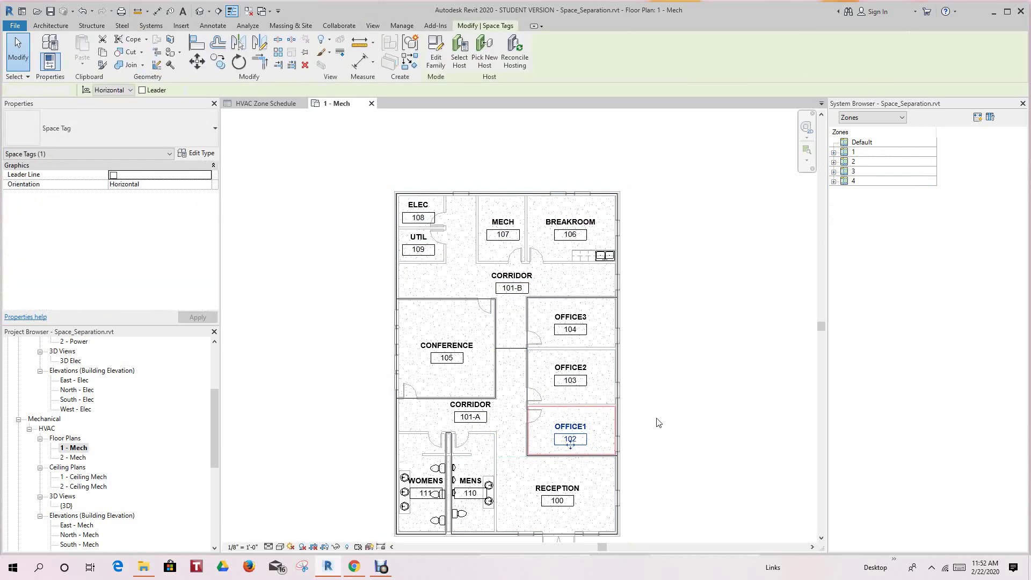
pyautogui.click(655, 423)
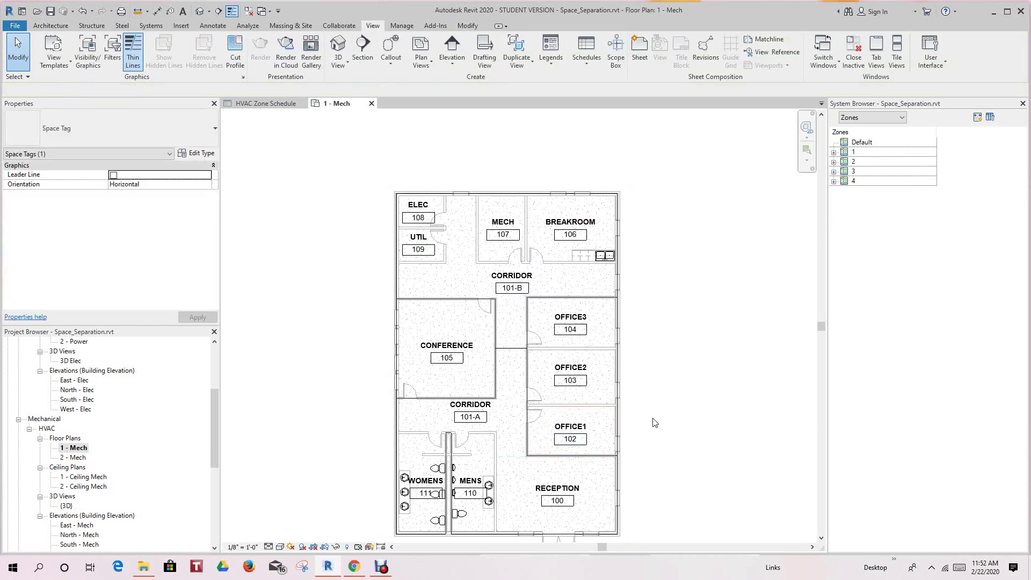
pyautogui.click(610, 427)
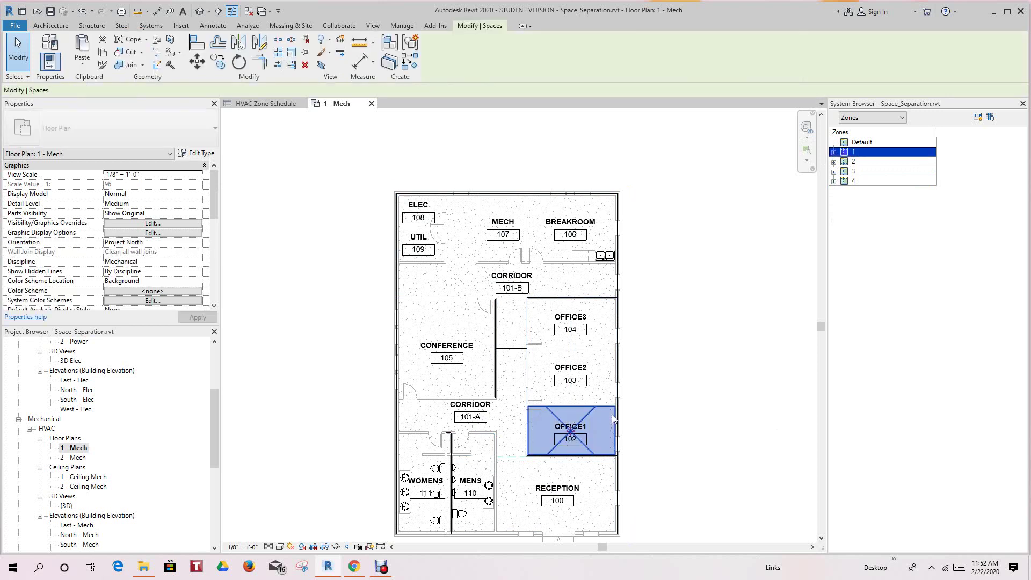
pyautogui.click(681, 398)
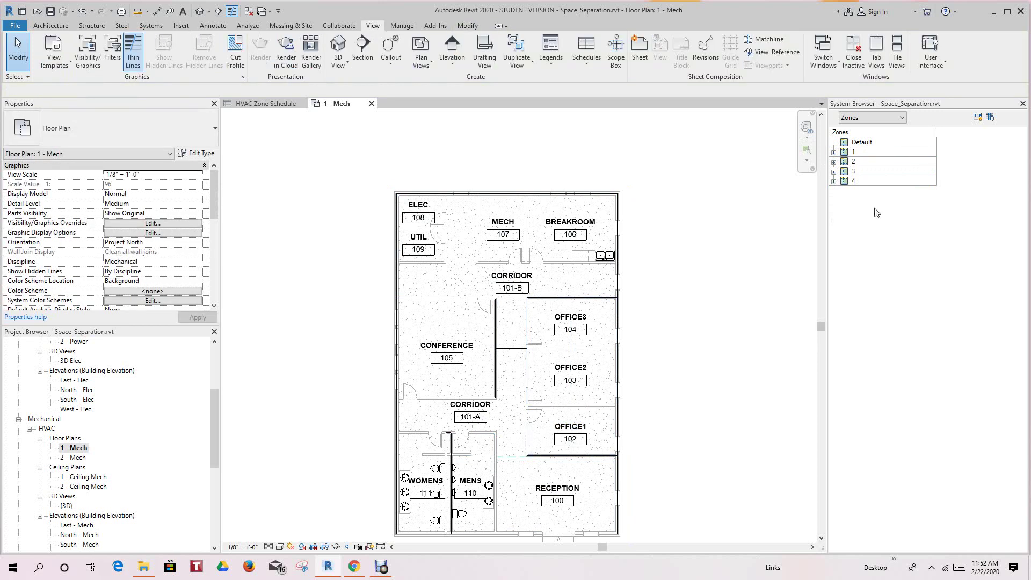
pyautogui.click(854, 162)
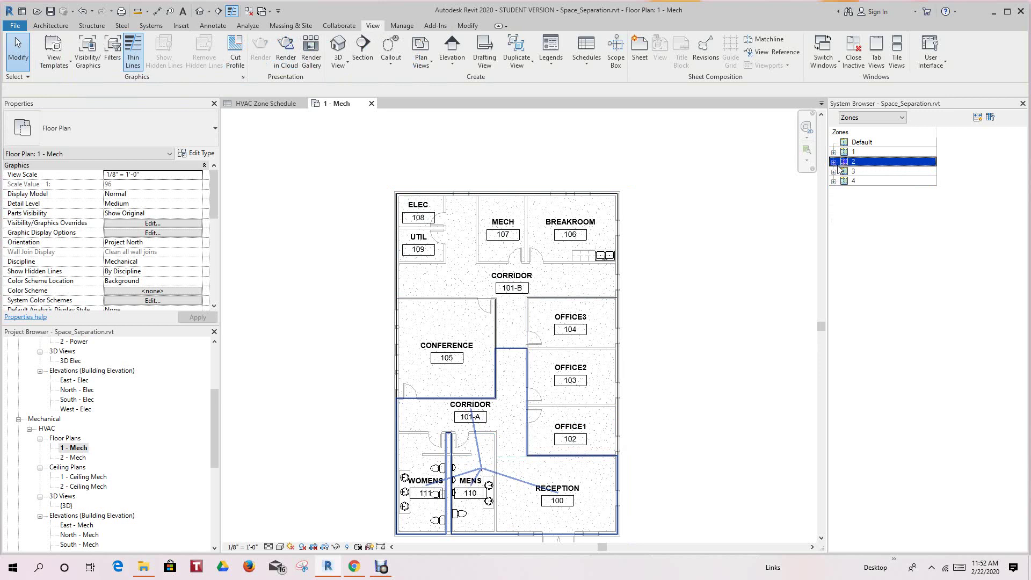
pyautogui.press('Escape')
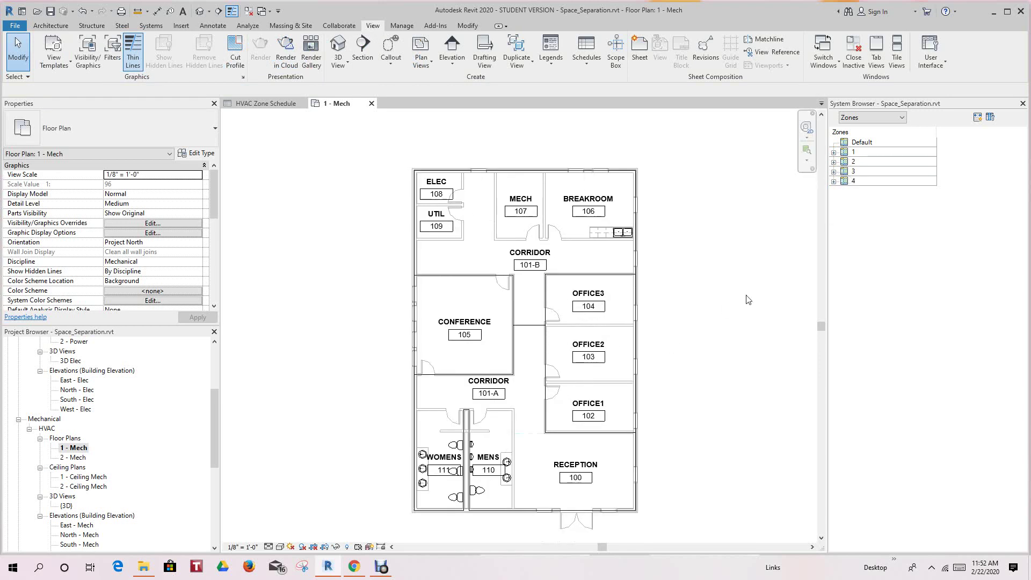
pyautogui.click(855, 181)
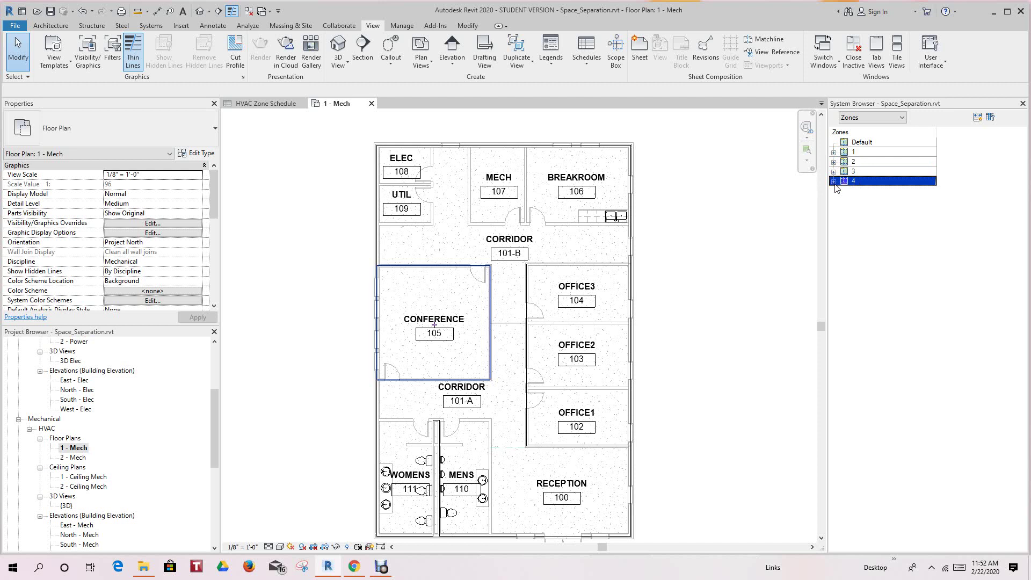
pyautogui.click(834, 182)
pyautogui.click(873, 191)
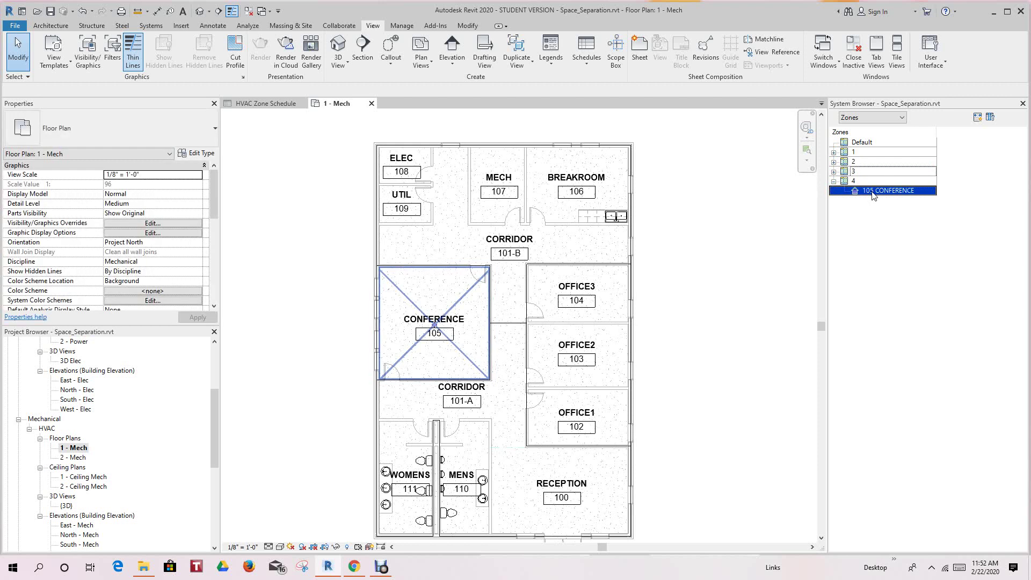
pyautogui.click(834, 182)
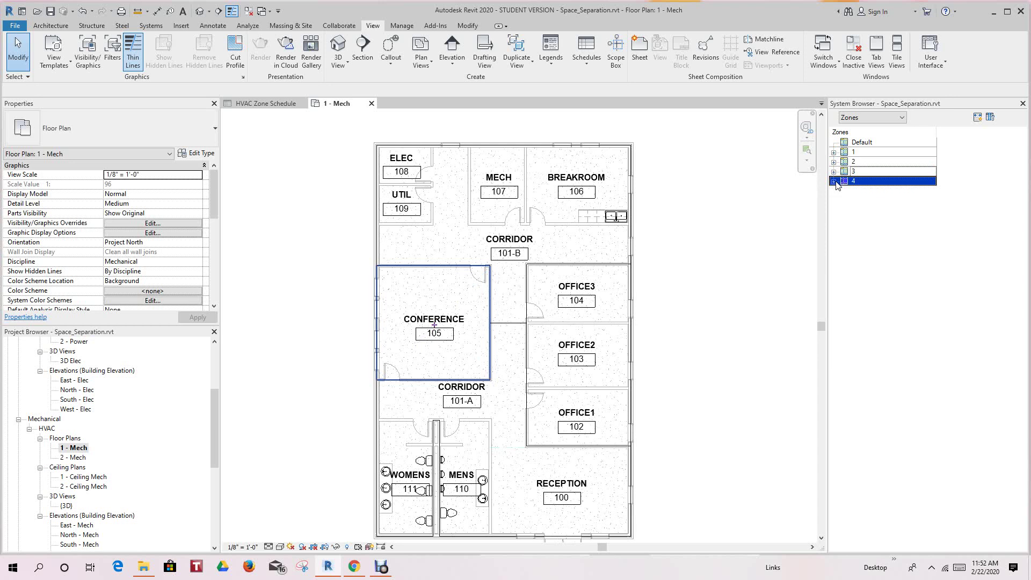
pyautogui.click(737, 226)
pyautogui.scroll(-2, 739, 263)
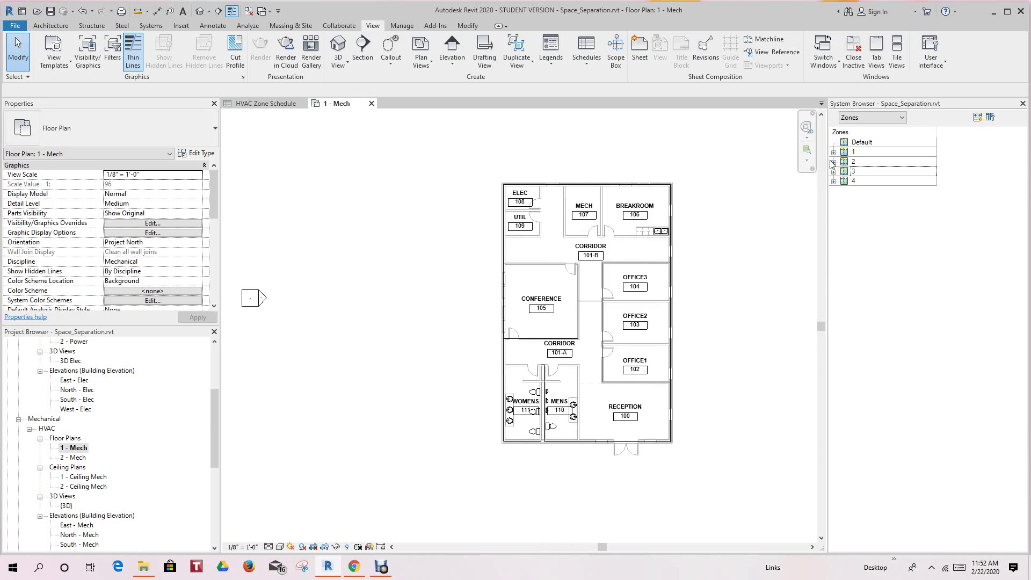
pyautogui.scroll(3, 720, 173)
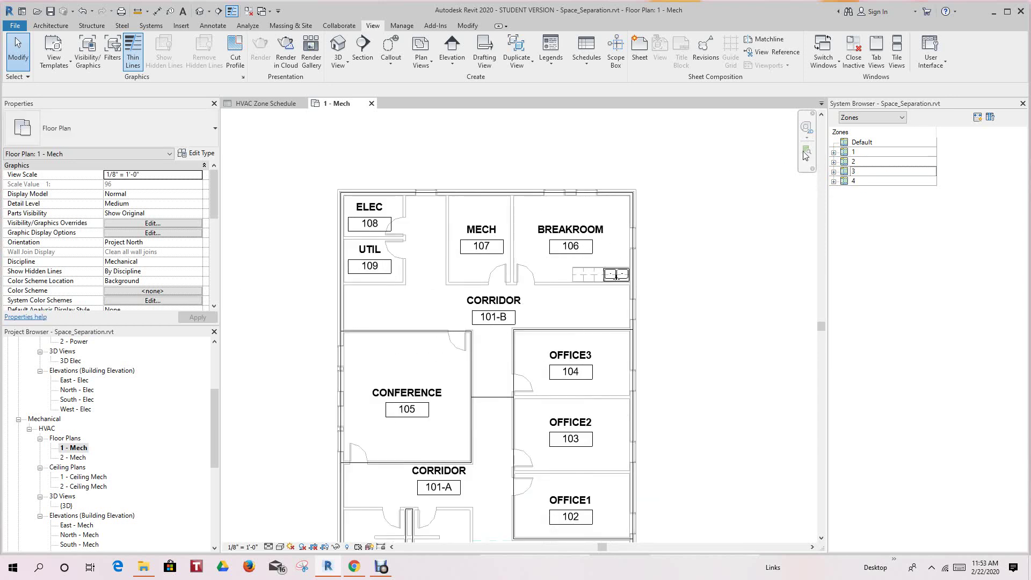
pyautogui.scroll(-2, 692, 364)
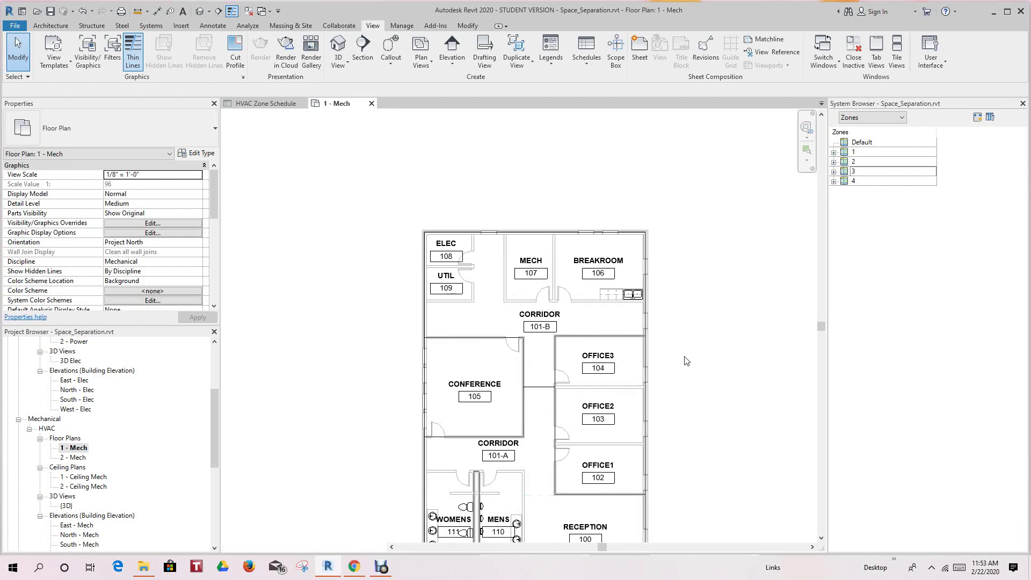
pyautogui.scroll(-1, 691, 316)
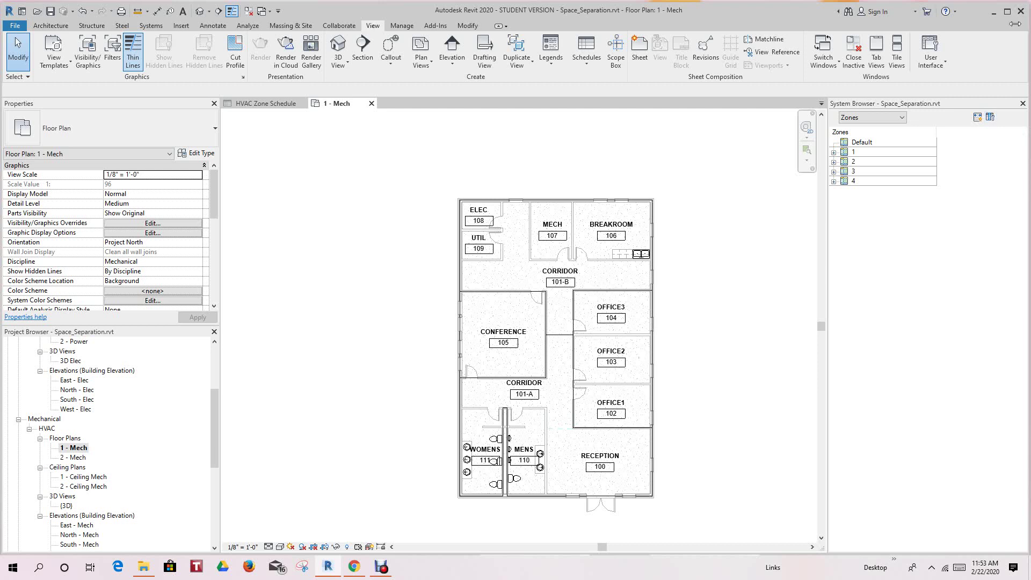
# - Expand zone 3 and highlight 106 BREAKROOM, 107 MECH, 108 ELEC and 109 UTIL
pyautogui.click(842, 172)
pyautogui.click(834, 172)
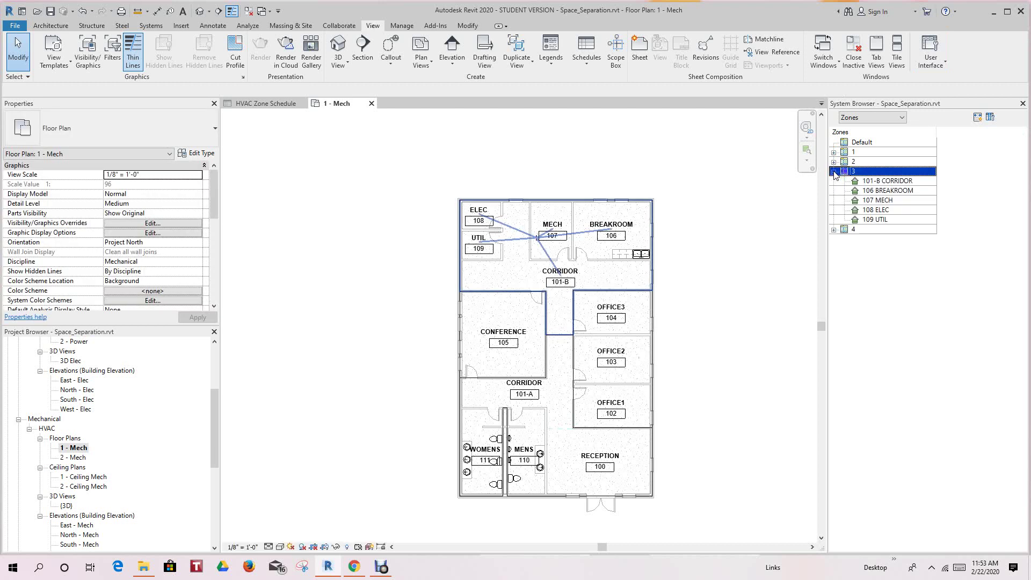
pyautogui.click(866, 190)
pyautogui.click(874, 201)
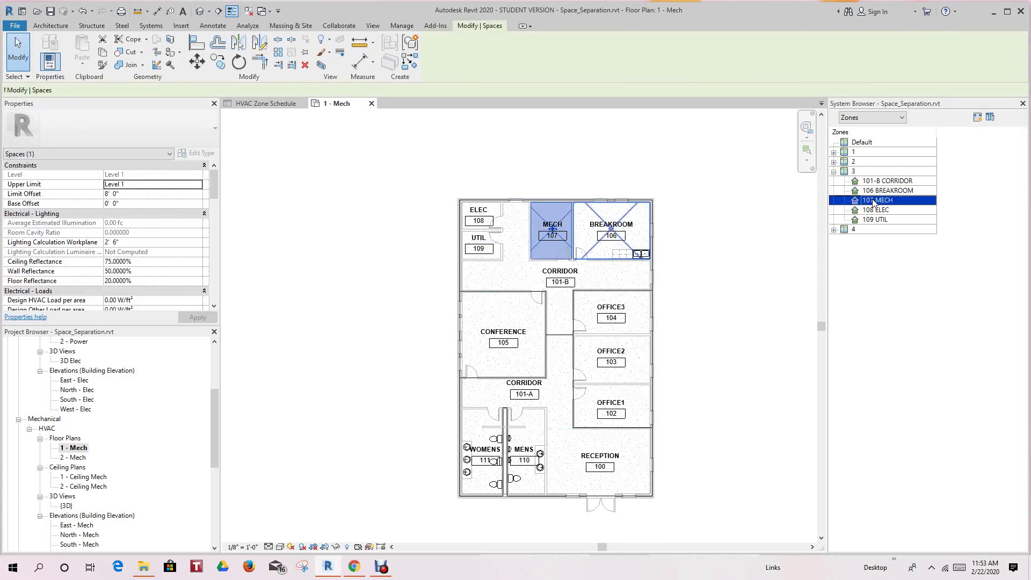
pyautogui.click(874, 210)
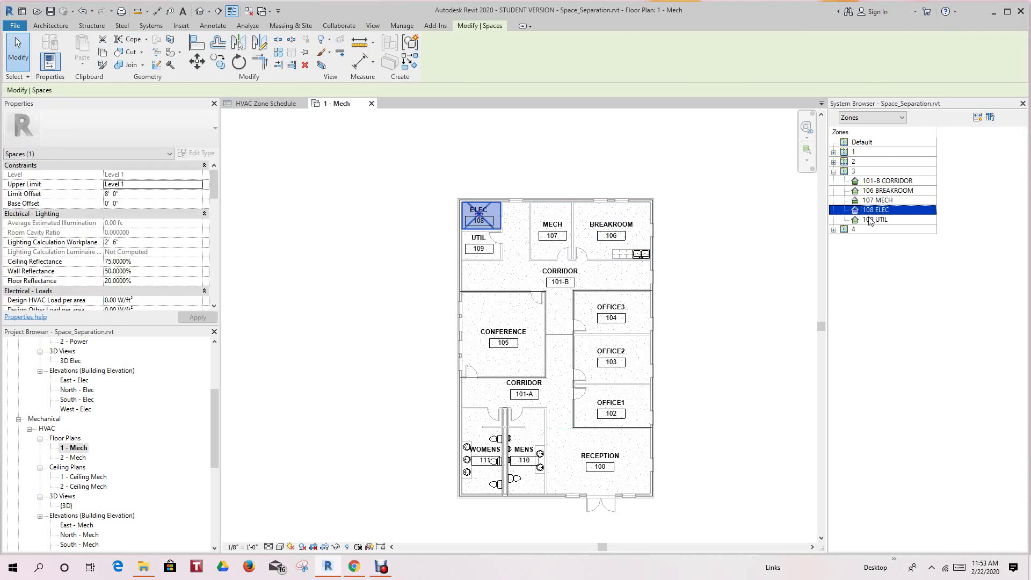
pyautogui.click(873, 220)
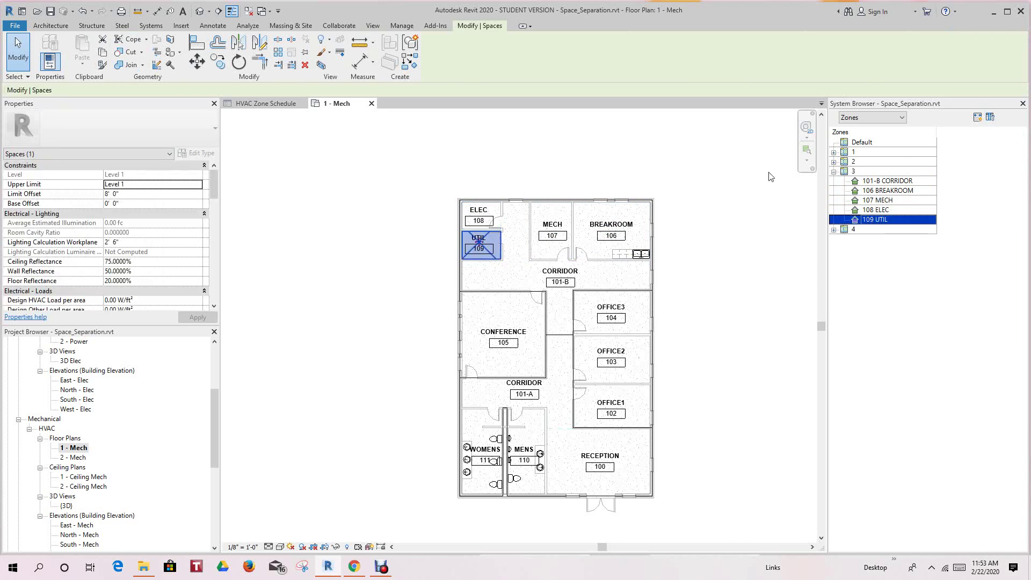
# - Clear the space selection, then select and deselect the whole of zone 3 on the plan
pyautogui.click(719, 162)
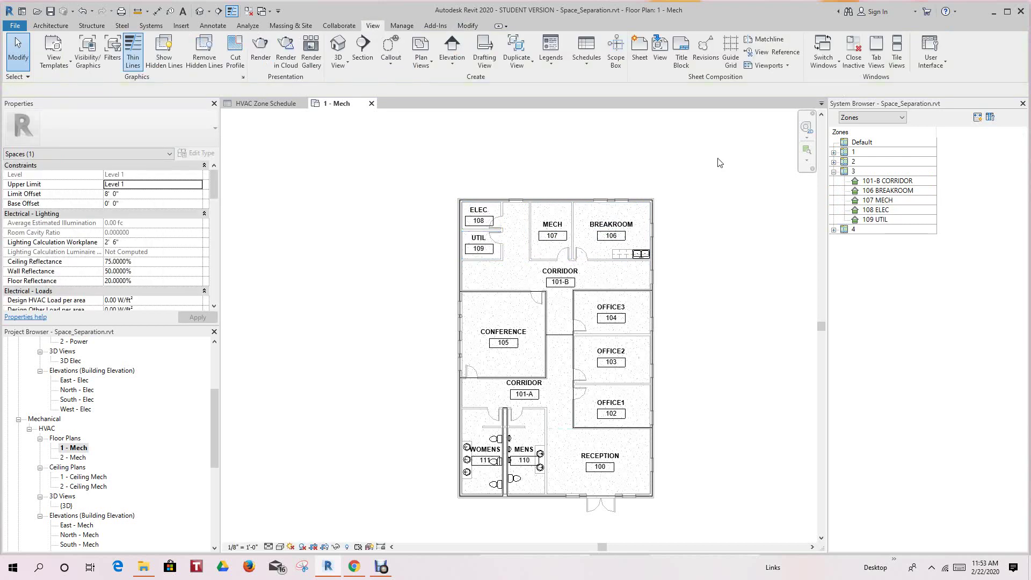
pyautogui.click(486, 222)
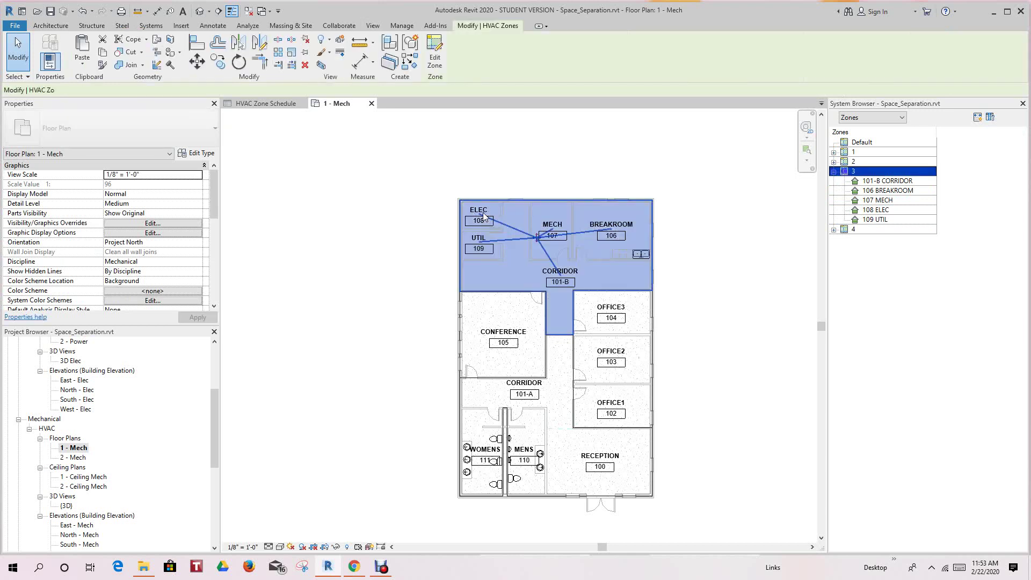
pyautogui.click(553, 161)
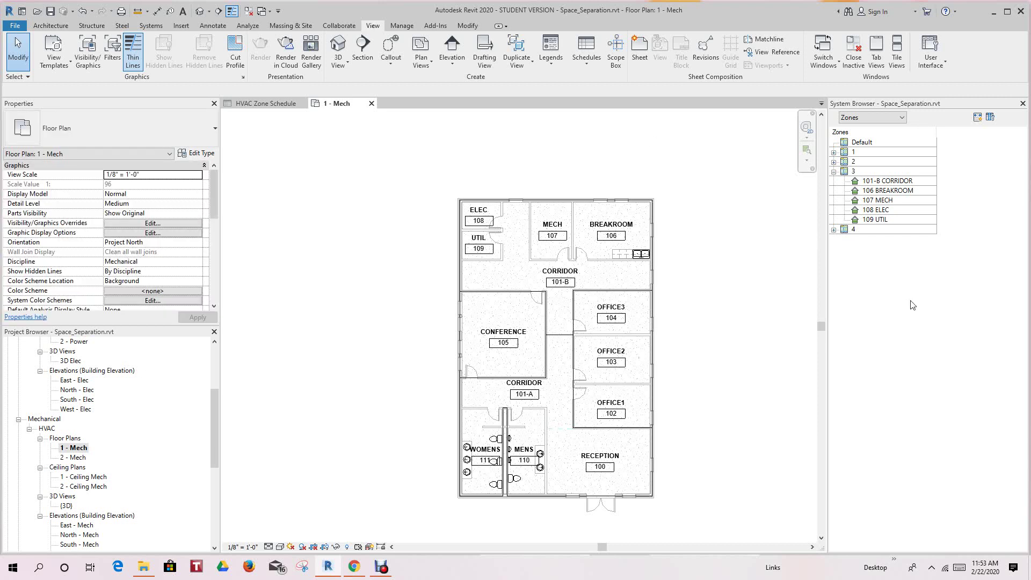
# - Highlight zone 2 on the plan and expand zones 1, 2 and 4 in the System Browser
pyautogui.click(838, 162)
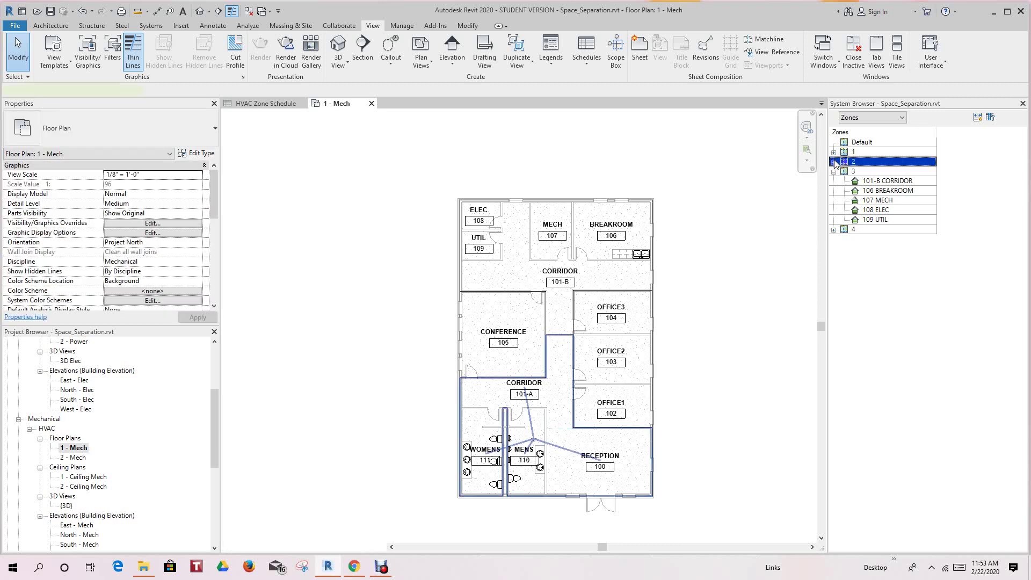
pyautogui.click(834, 152)
pyautogui.click(834, 192)
pyautogui.click(833, 297)
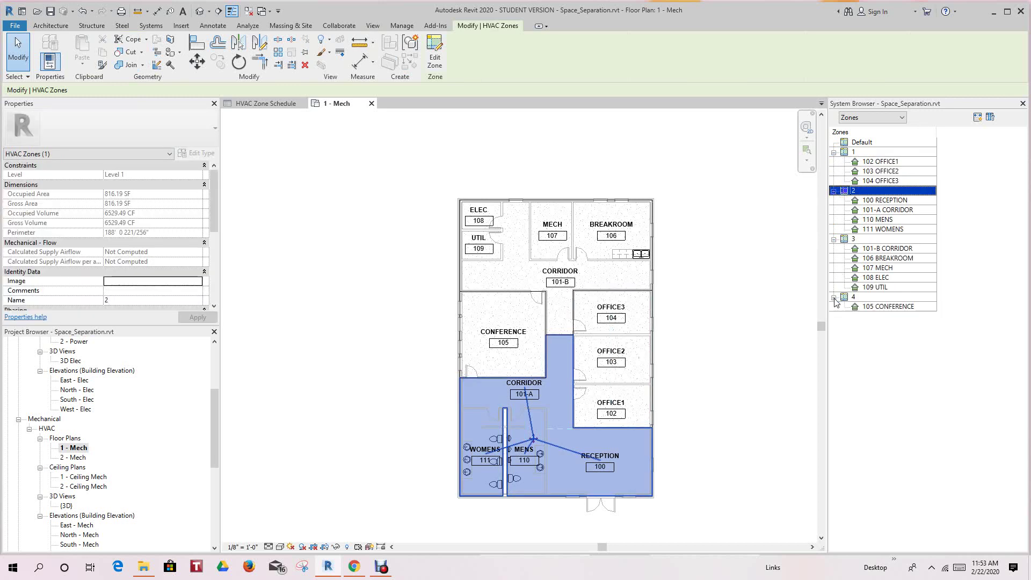